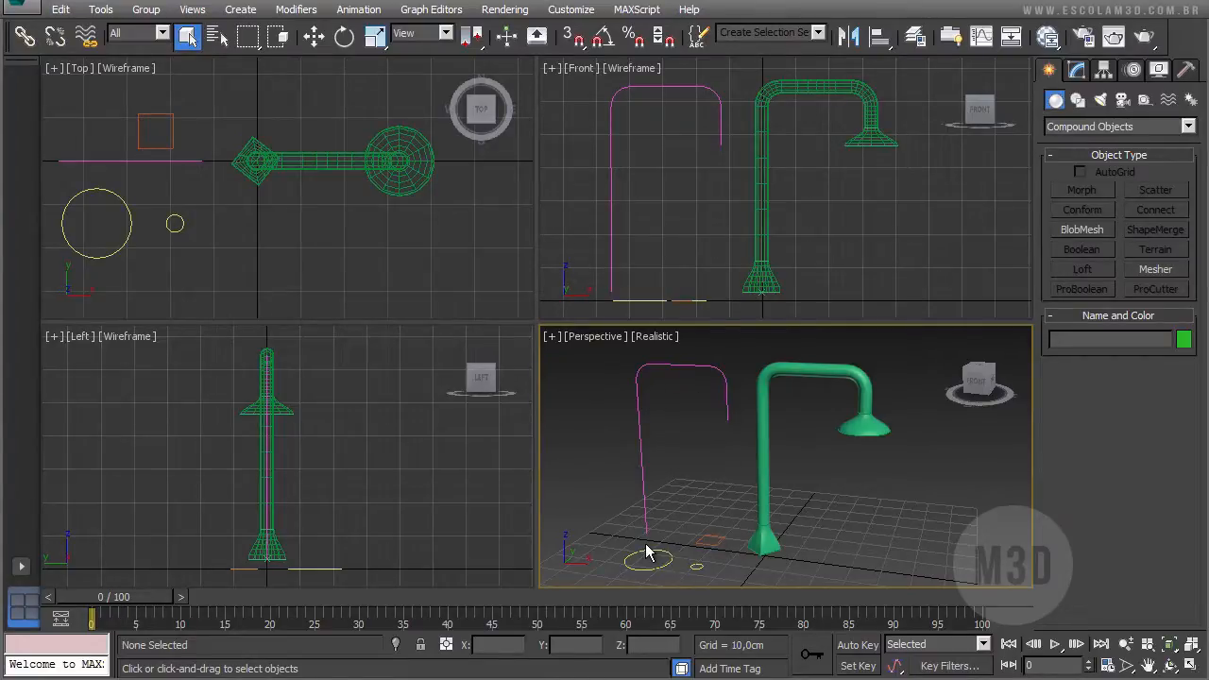
Step: Set the large circle's radius to 10 cm and reduce the small circle's radius to 1.06 cm in the shower model
{"action": "left_click", "coordinate": [241, 221]}
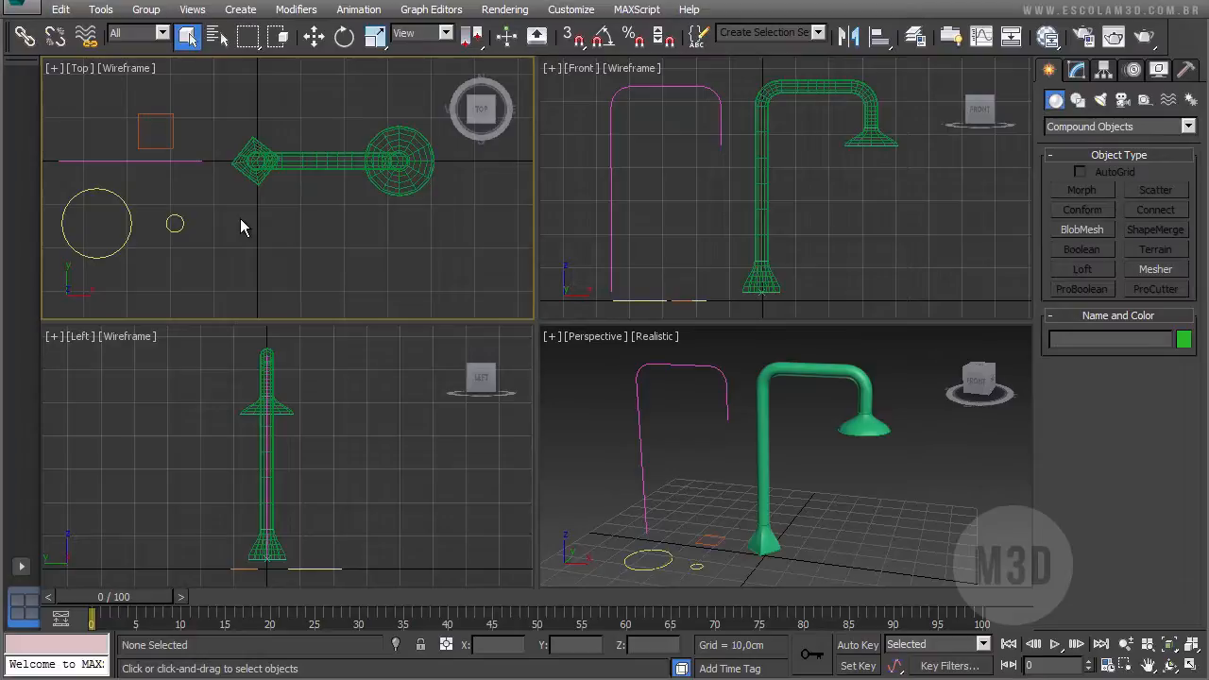
{"action": "left_click", "coordinate": [187, 162]}
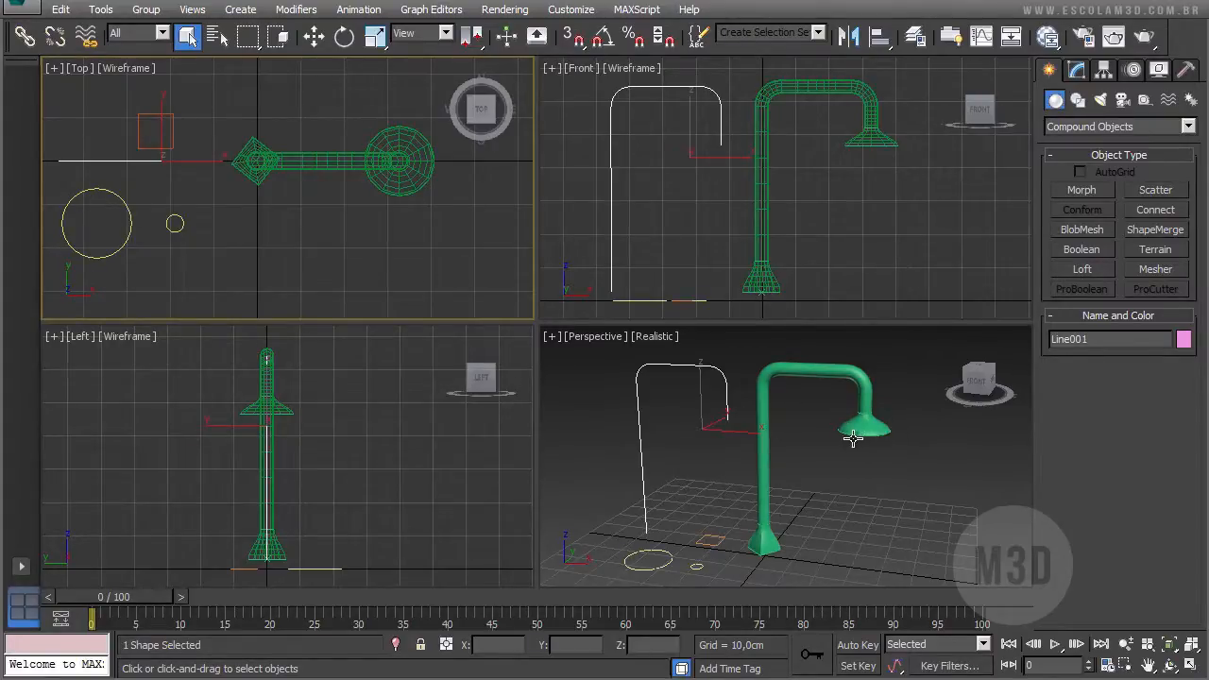
{"action": "left_click", "coordinate": [117, 253]}
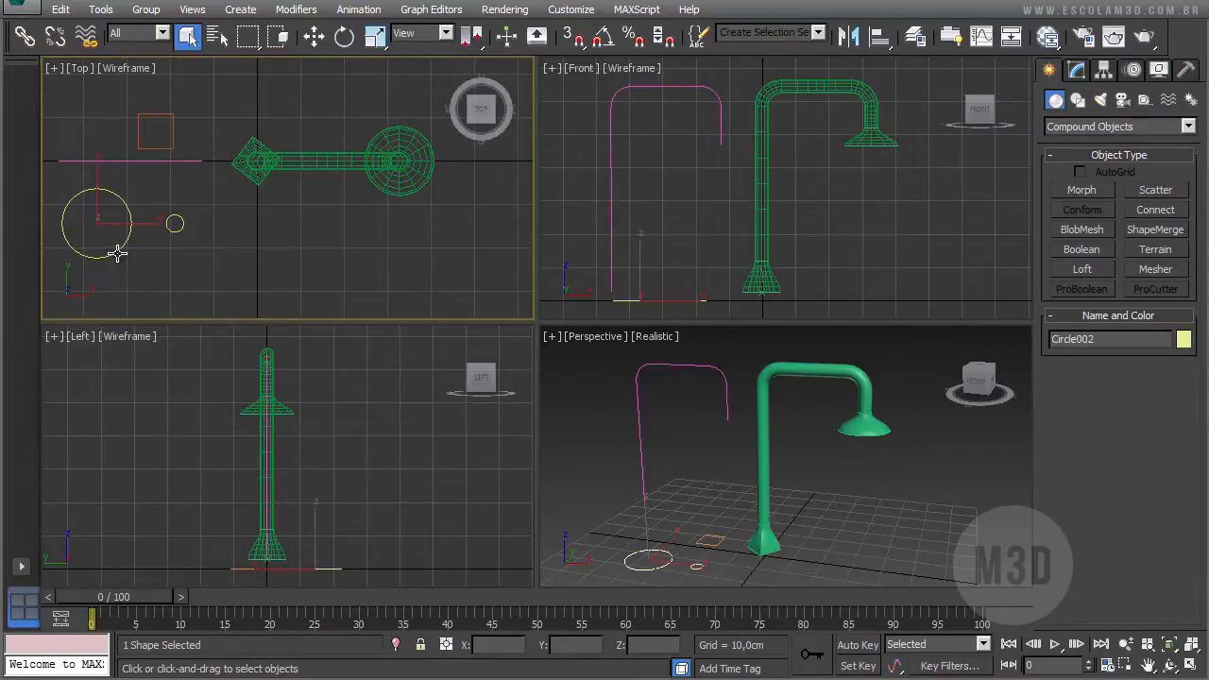
{"action": "left_click", "coordinate": [1082, 76]}
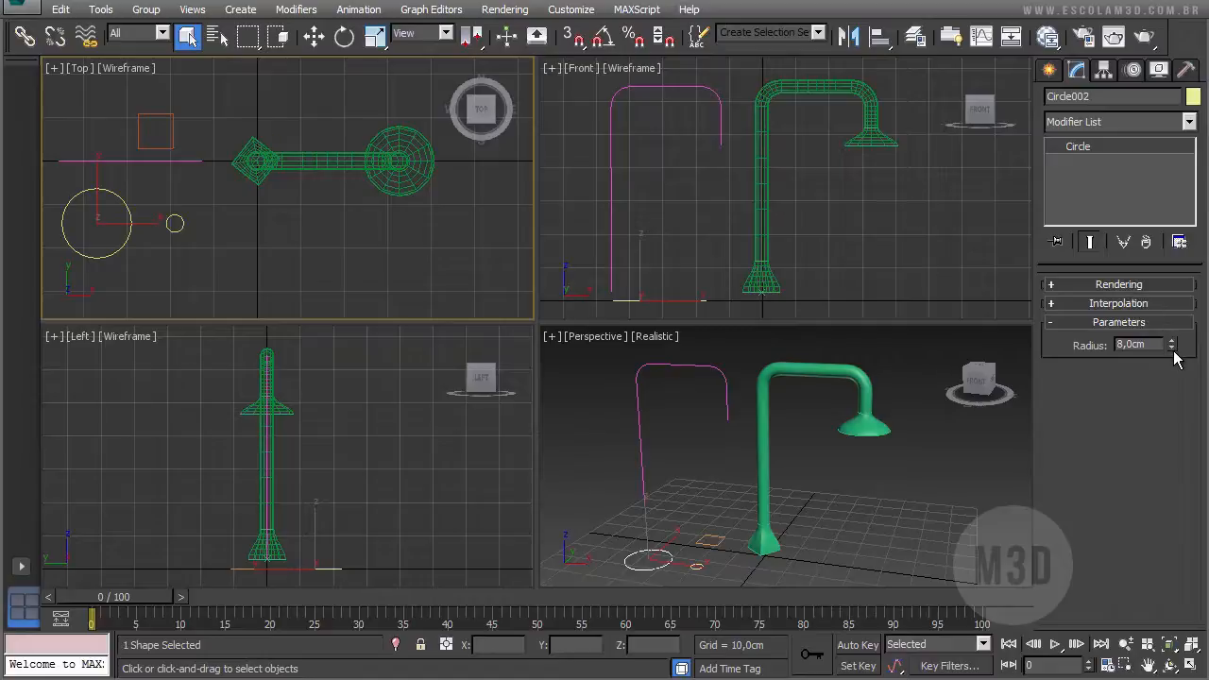
{"action": "left_click_drag", "start_coordinate": [1173, 346], "coordinate": [1174, 311]}
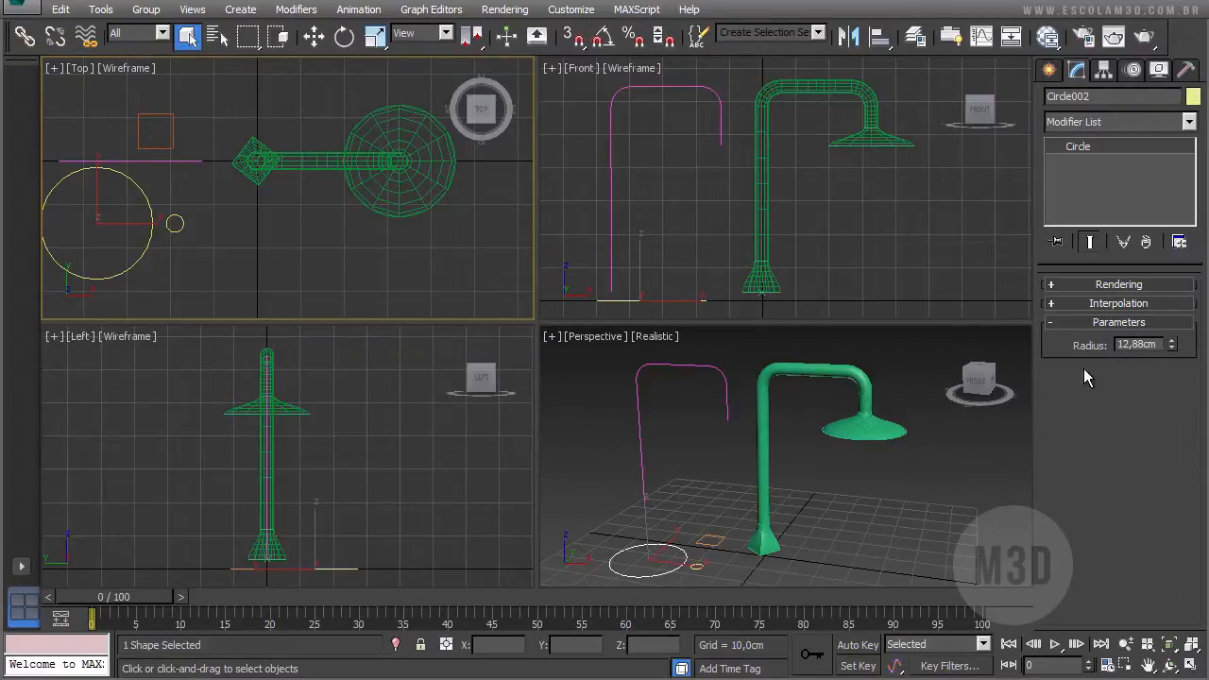
{"action": "left_click", "coordinate": [1159, 346]}
{"action": "type", "text": "10"}
{"action": "key", "text": "Return"}
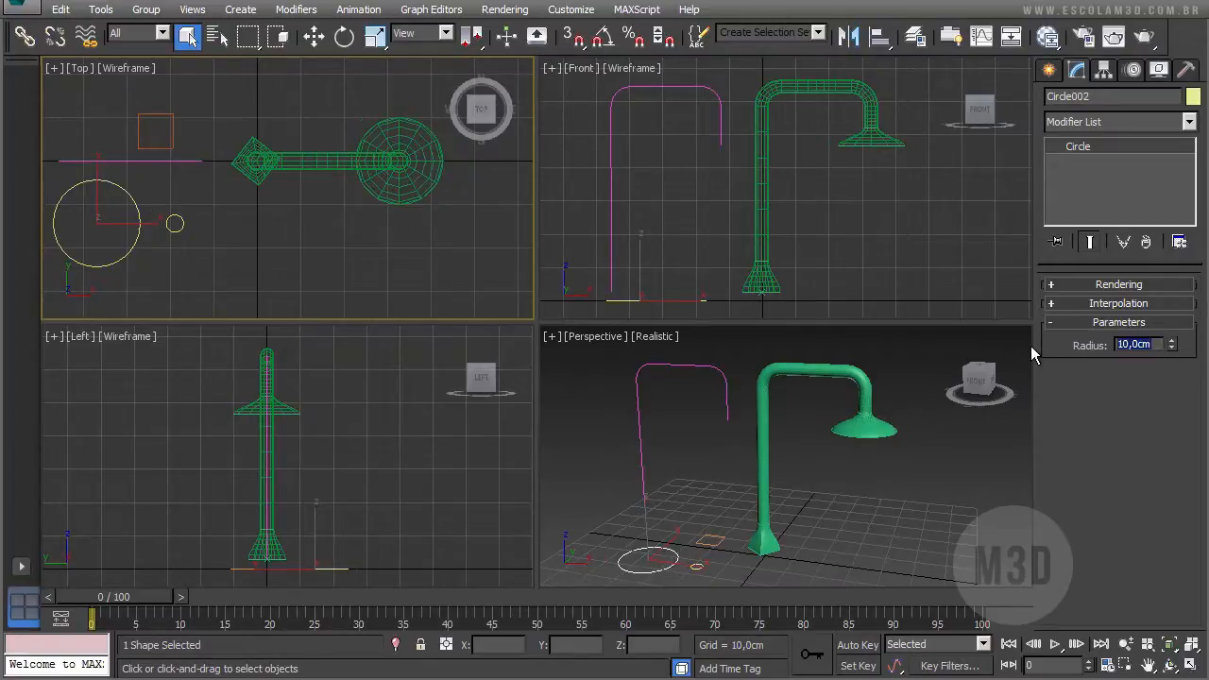
{"action": "left_click", "coordinate": [175, 232]}
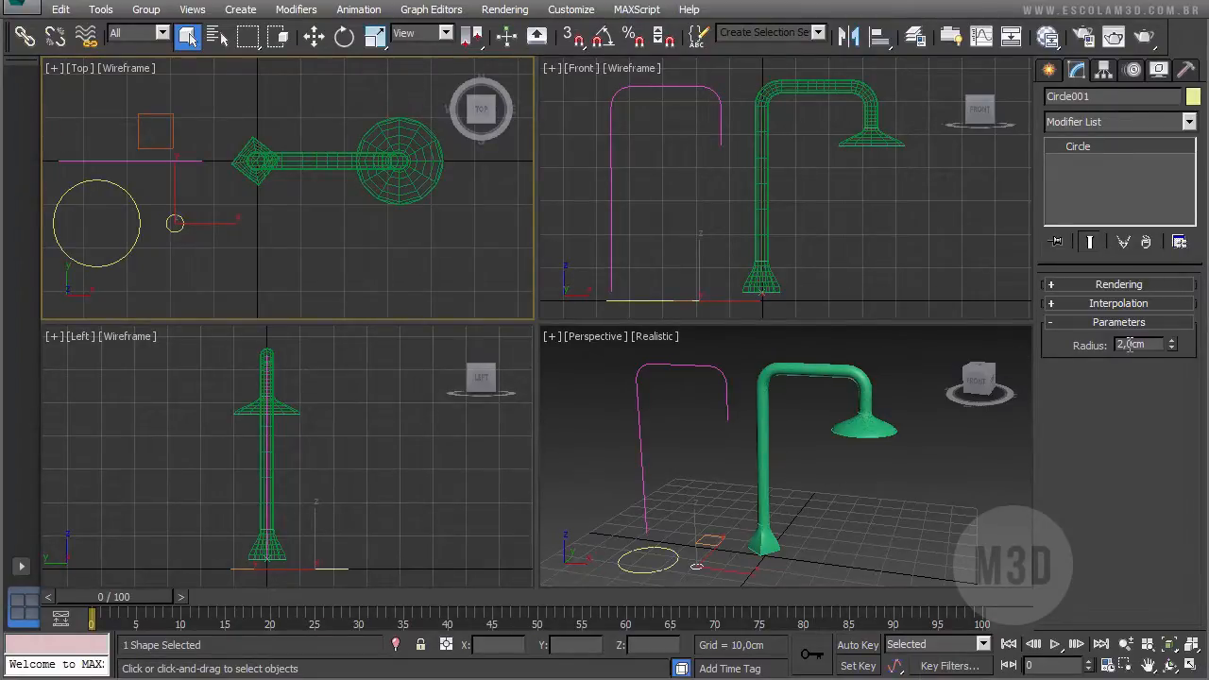
{"action": "mouse_move", "coordinate": [1171, 347]}
{"action": "left_mouse_down"}
{"action": "mouse_move", "coordinate": [1171, 317]}
{"action": "mouse_move", "coordinate": [1171, 344]}
{"action": "left_mouse_up"}
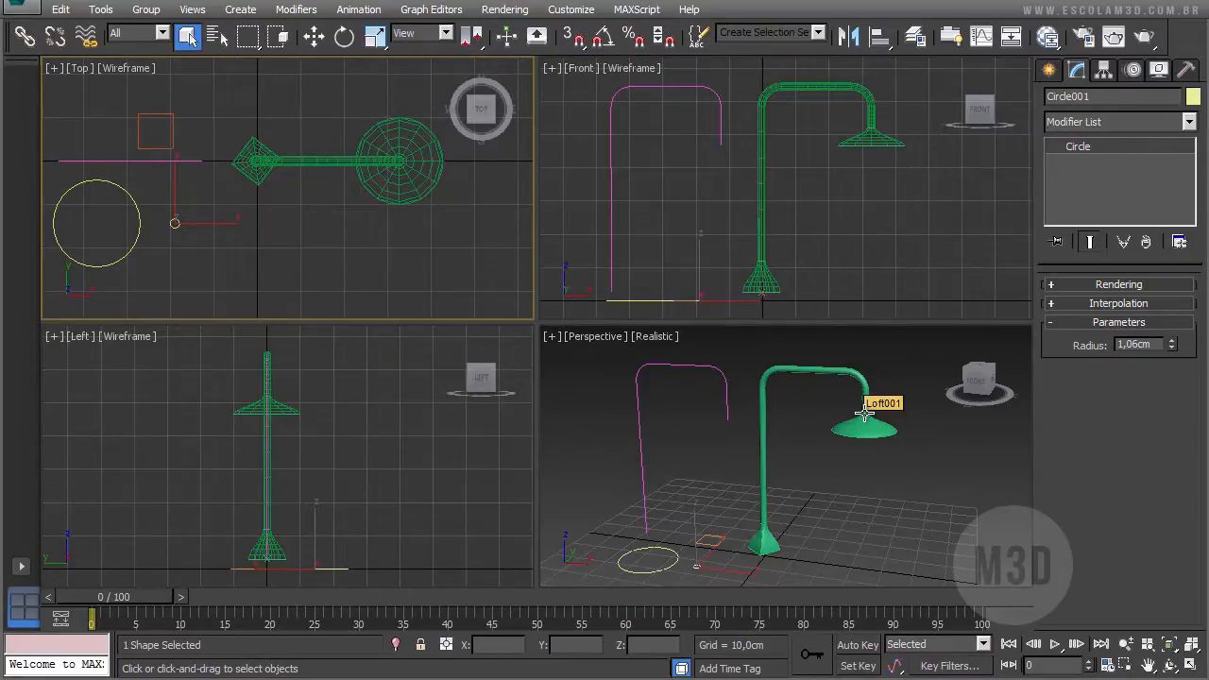
Step: Try enlarging the base rectangle to a length of 35.12 cm and a width of 36.8 cm, and undo both changes
{"action": "left_click", "coordinate": [171, 132]}
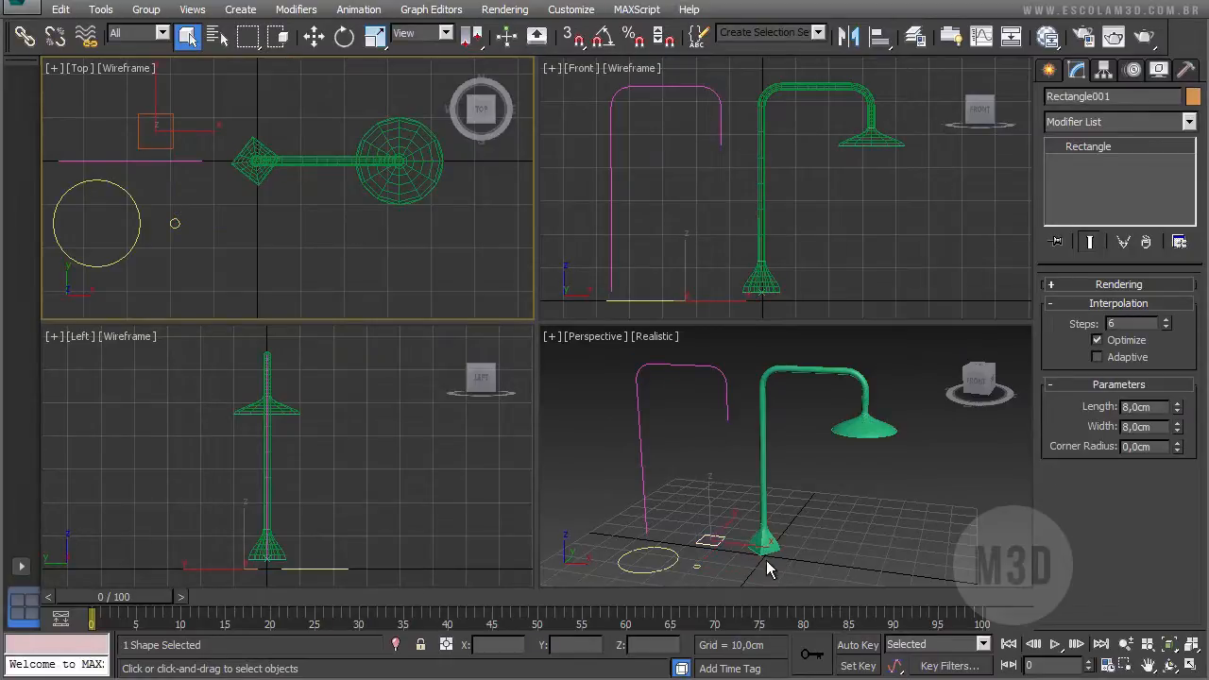
{"action": "left_click_drag", "start_coordinate": [1178, 407], "coordinate": [1204, 347]}
{"action": "left_click_drag", "start_coordinate": [1178, 428], "coordinate": [1173, 102]}
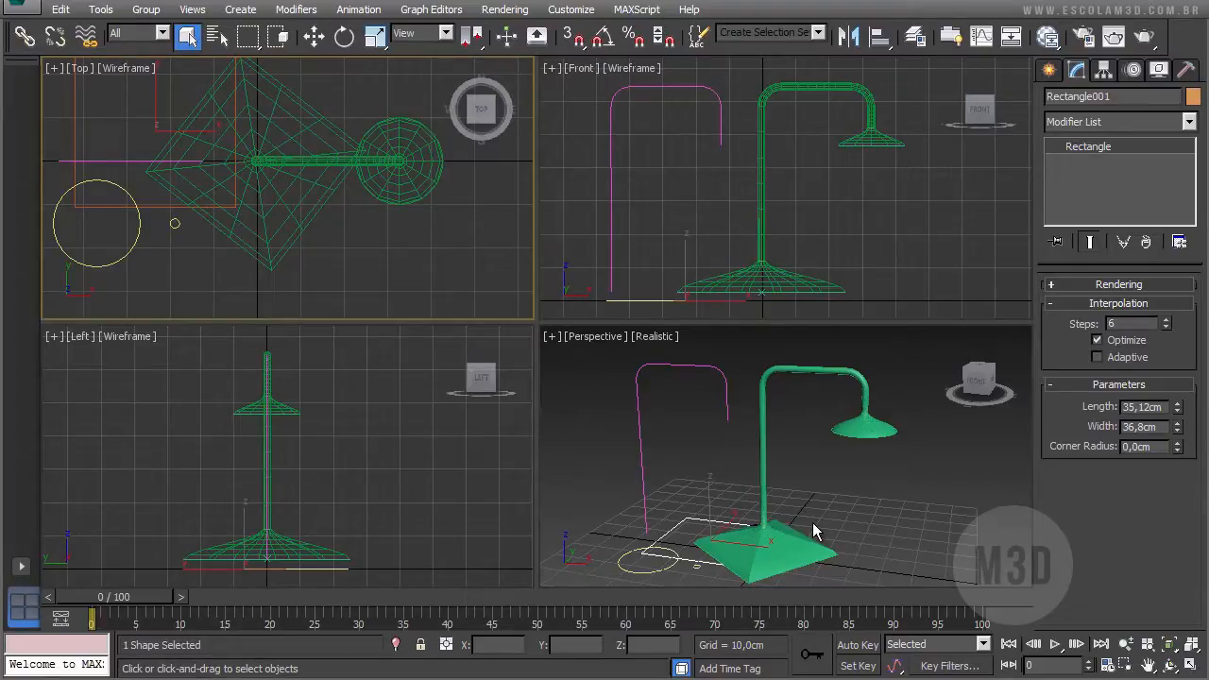
{"action": "key", "text": "ctrl+z"}
{"action": "key", "text": "ctrl+z"}
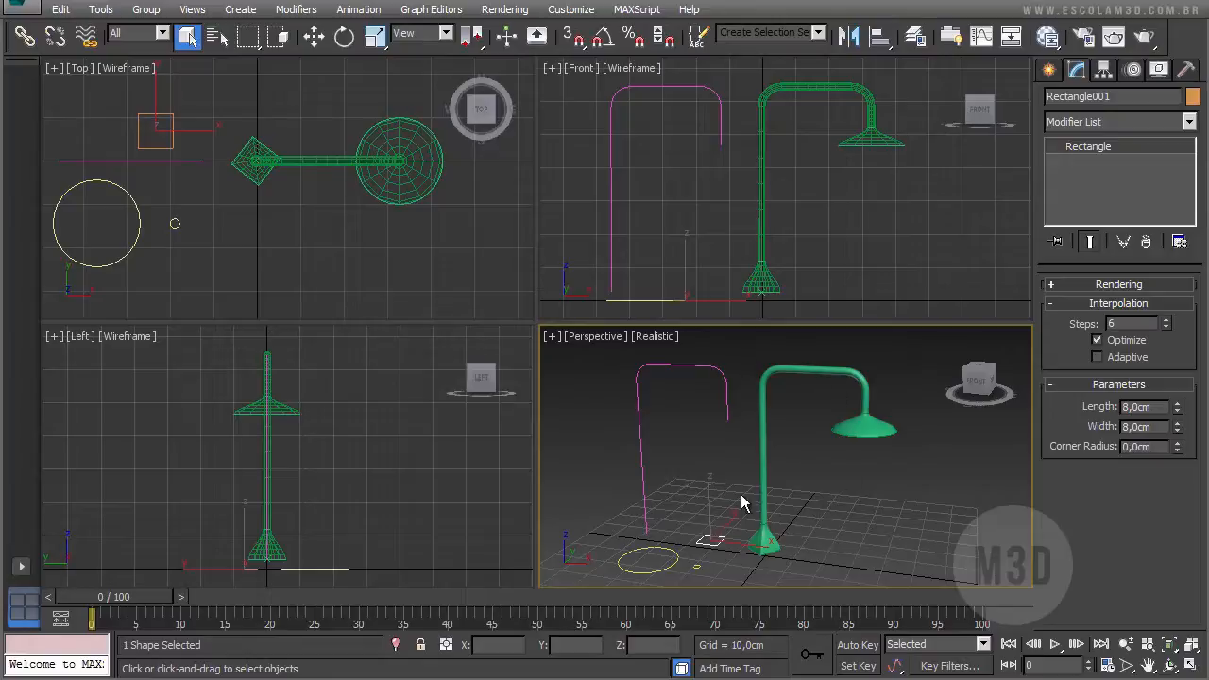
Step: Reset to an empty scene without saving the changes to the shower model
{"action": "left_click", "coordinate": [23, 11]}
{"action": "left_click", "coordinate": [54, 76]}
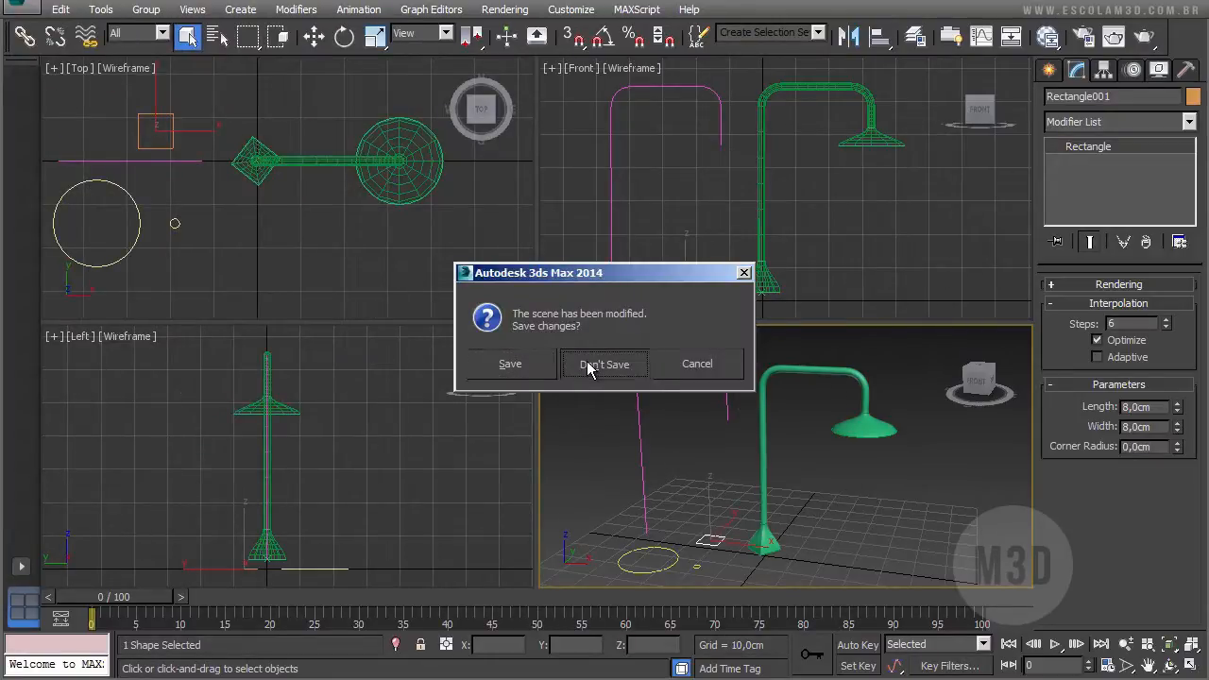
{"action": "left_click", "coordinate": [594, 364]}
{"action": "left_click", "coordinate": [576, 368]}
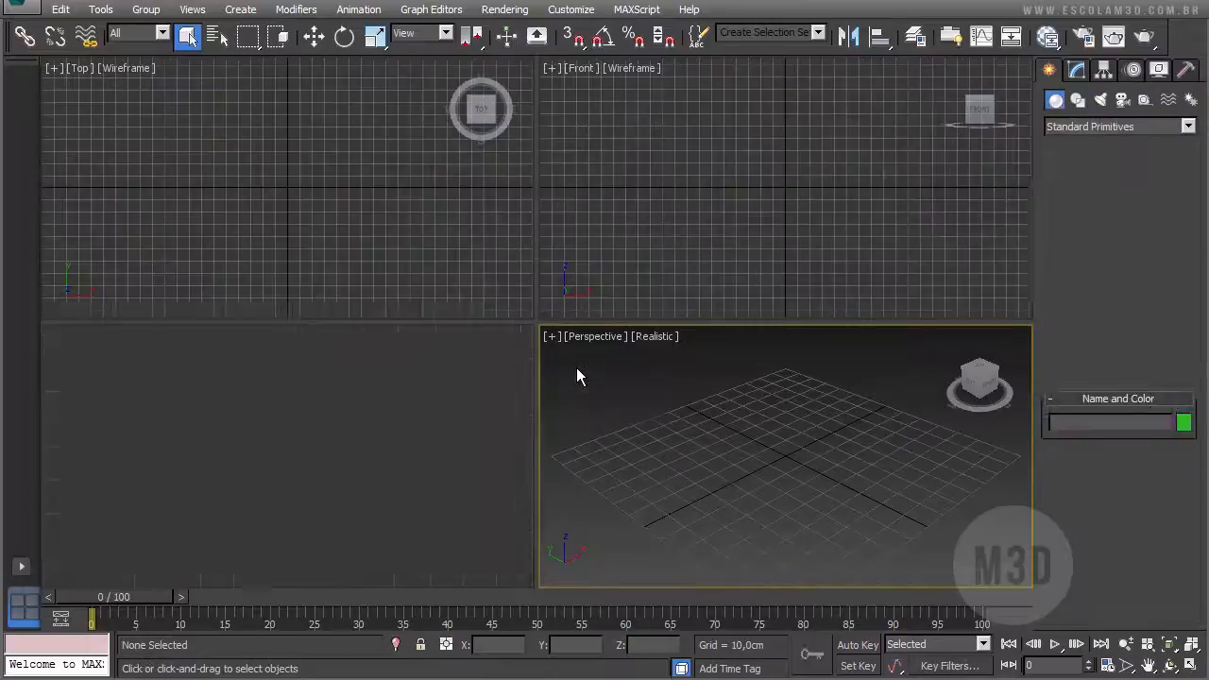
Step: Draw an open line in the maximized Front view with a tall vertical, a horizontal run across and a short drop
{"action": "left_click", "coordinate": [638, 226]}
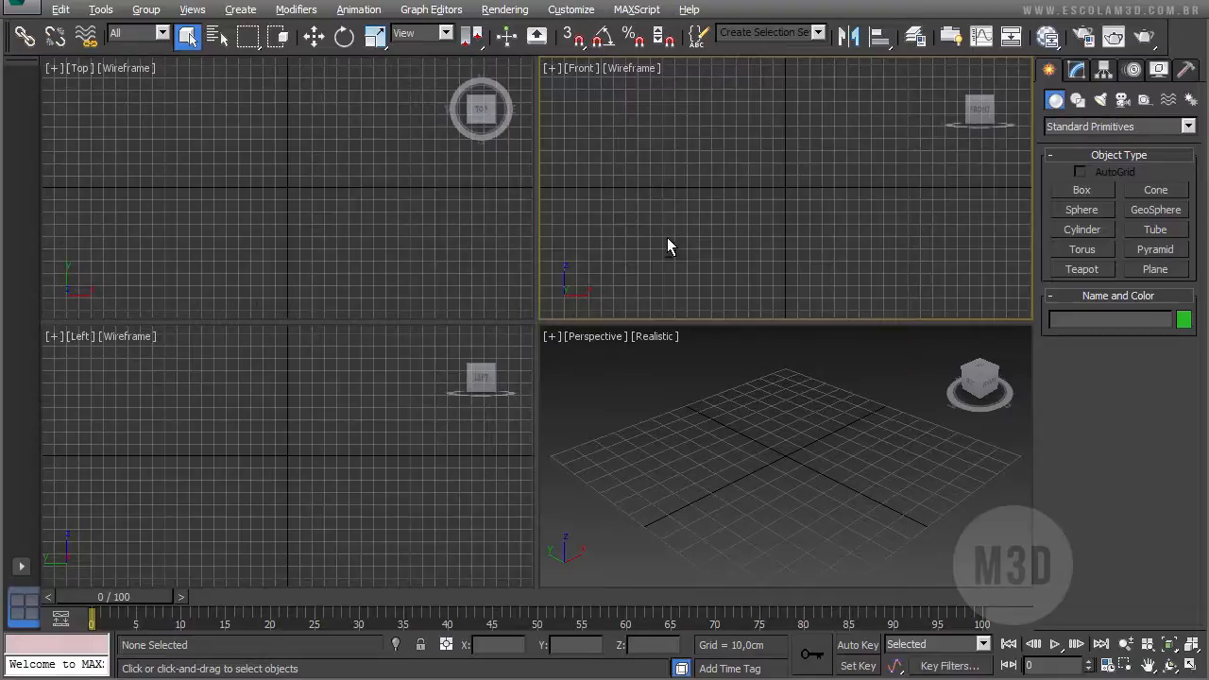
{"action": "key", "text": "alt+w"}
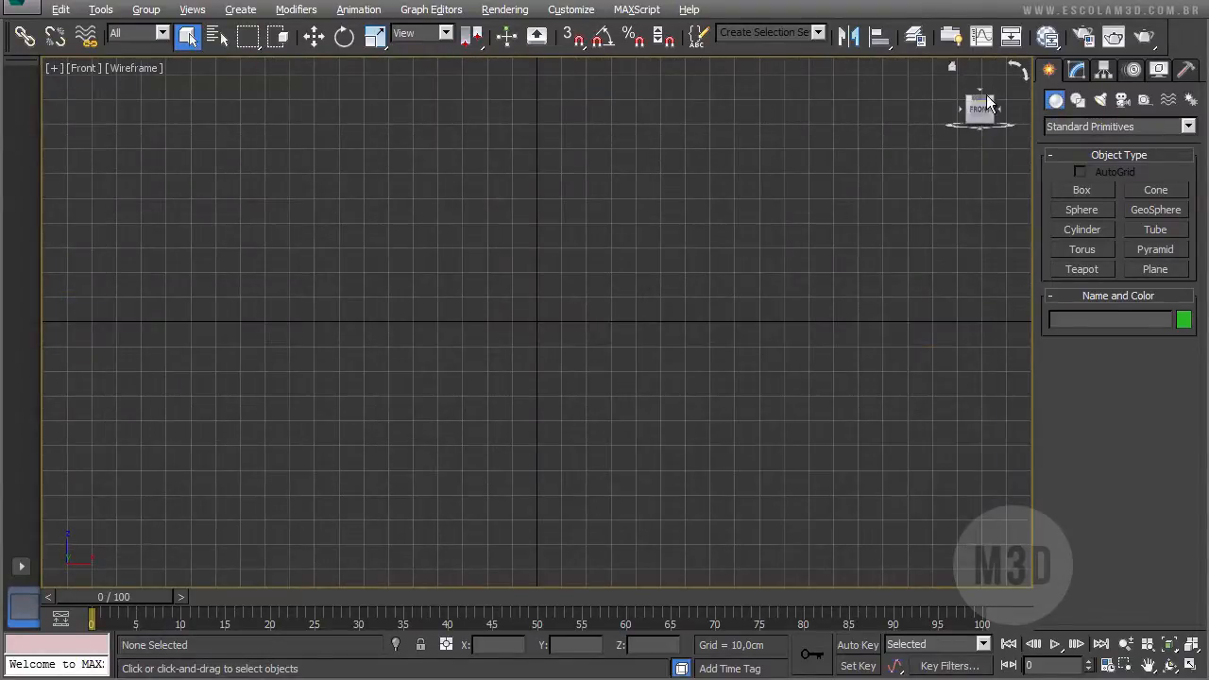
{"action": "left_click", "coordinate": [1078, 100]}
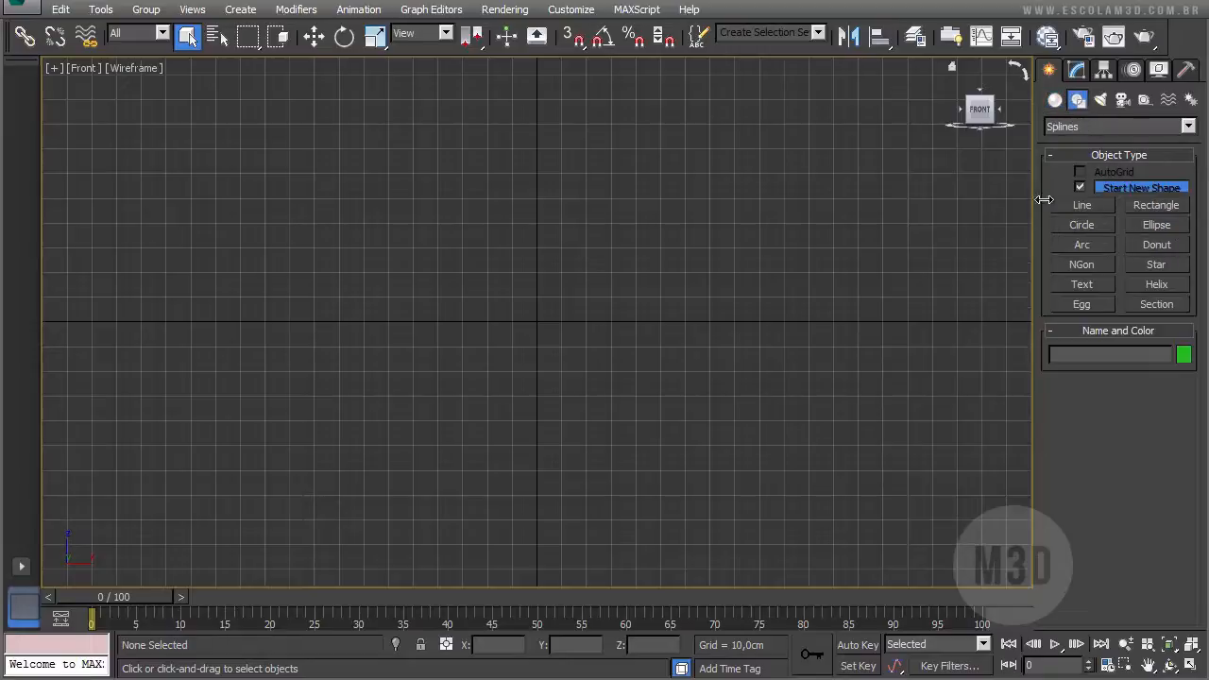
{"action": "left_click", "coordinate": [1080, 208]}
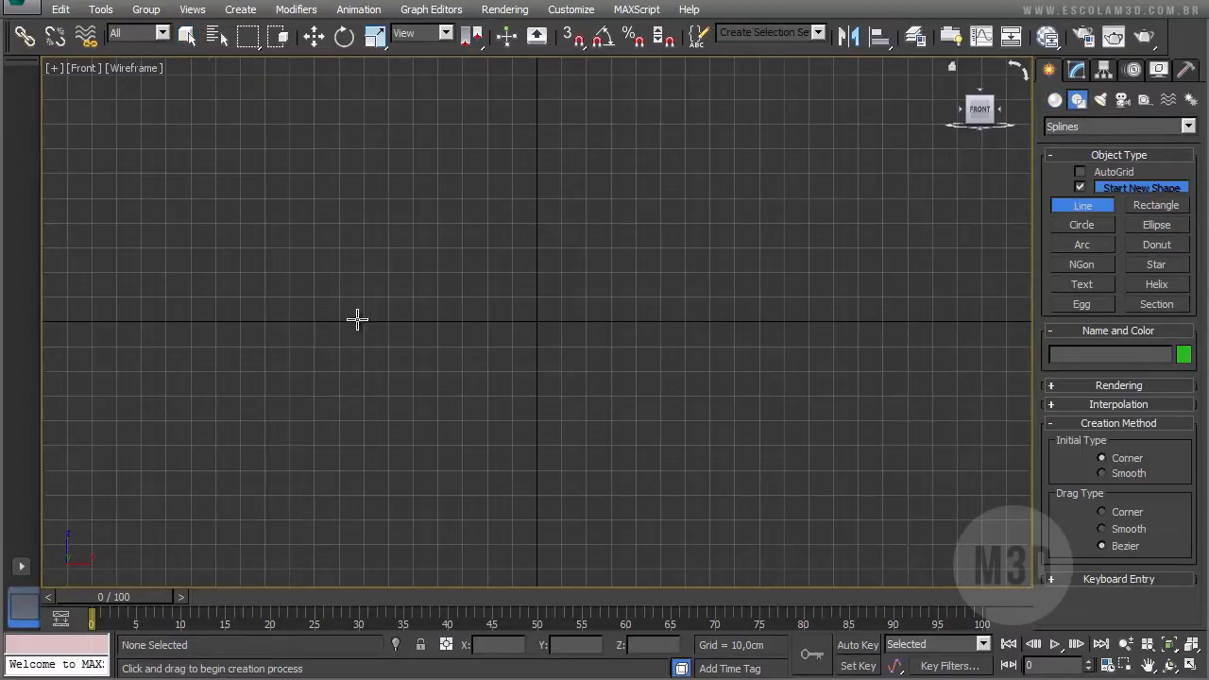
{"action": "left_click", "coordinate": [436, 399]}
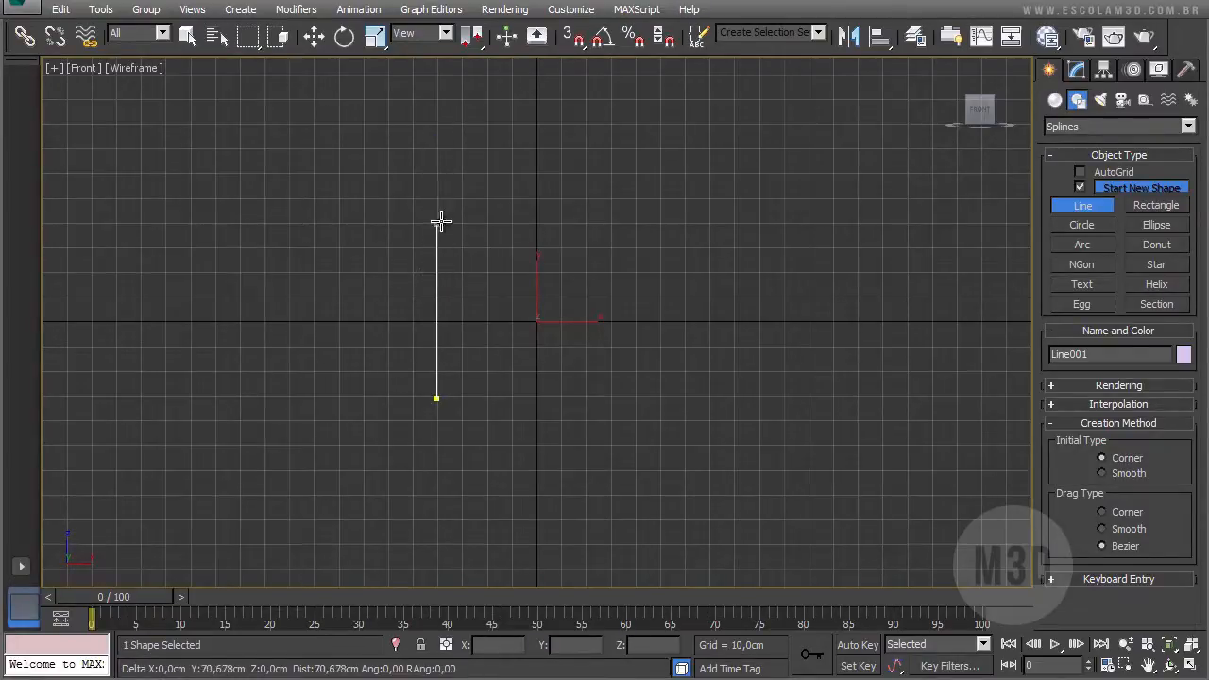
{"action": "left_click", "coordinate": [441, 122]}
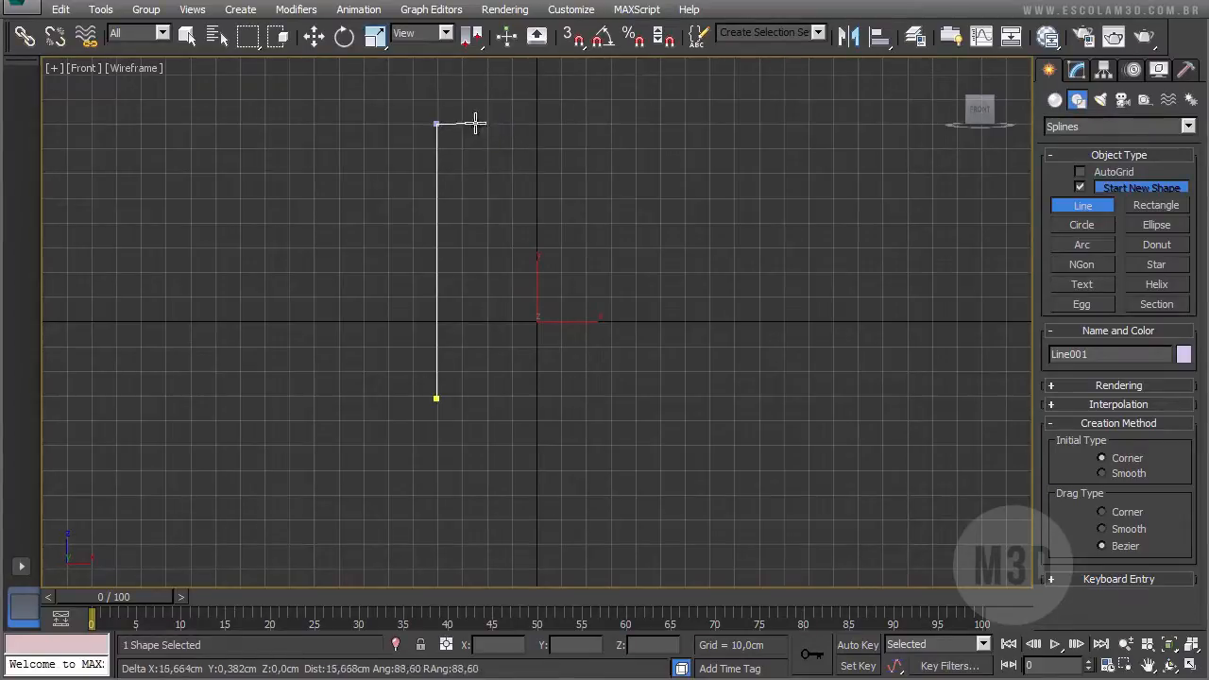
{"action": "left_click", "coordinate": [607, 123]}
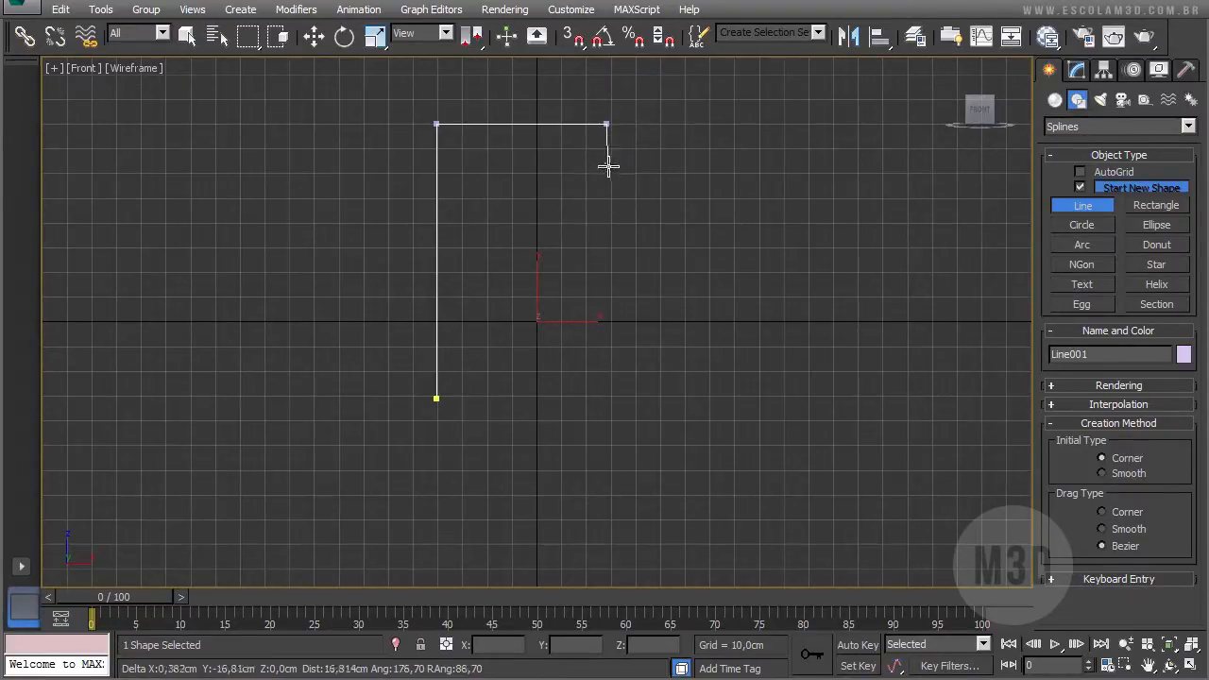
{"action": "left_click", "coordinate": [606, 175]}
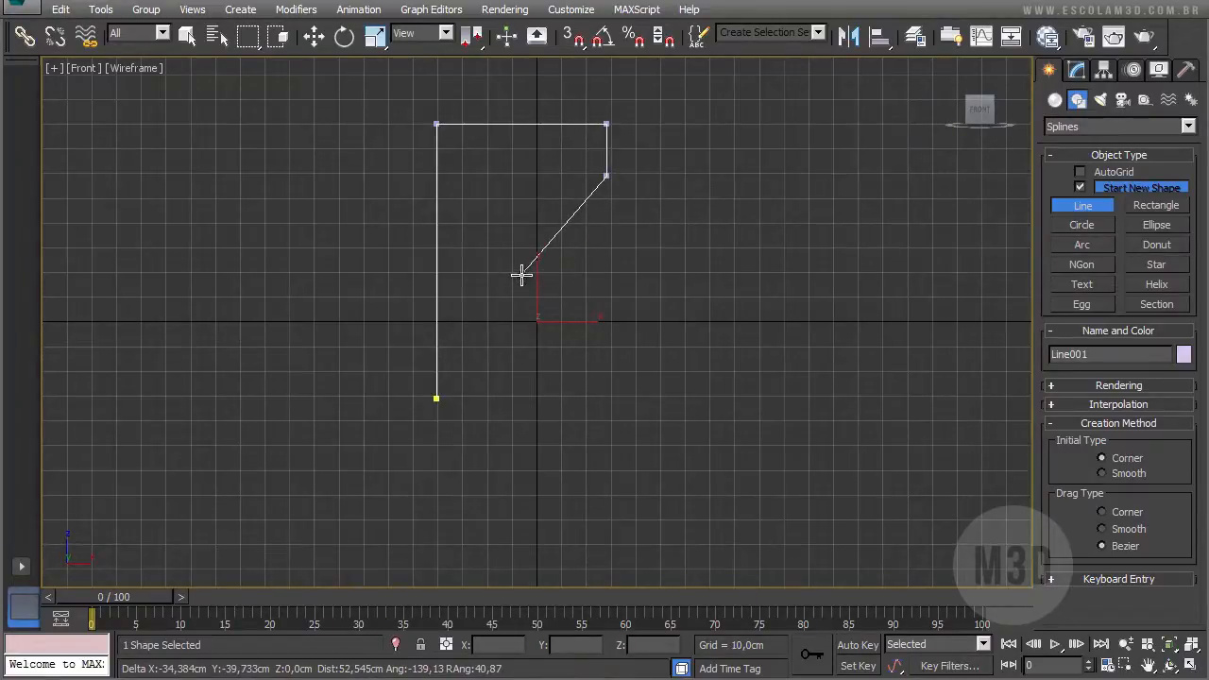
{"action": "right_click", "coordinate": [521, 274]}
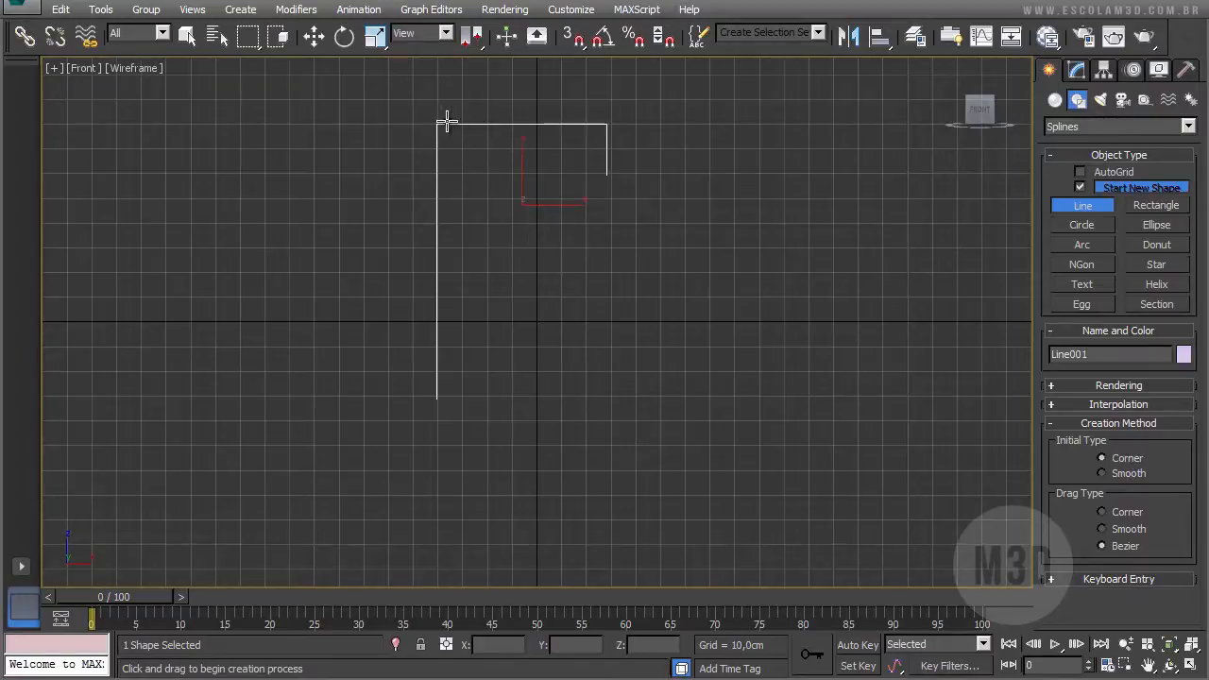
Step: Fillet the line's two upper corner vertices together into rounded bends and leave vertex editing
{"action": "left_click", "coordinate": [1078, 71]}
{"action": "left_click", "coordinate": [1055, 147]}
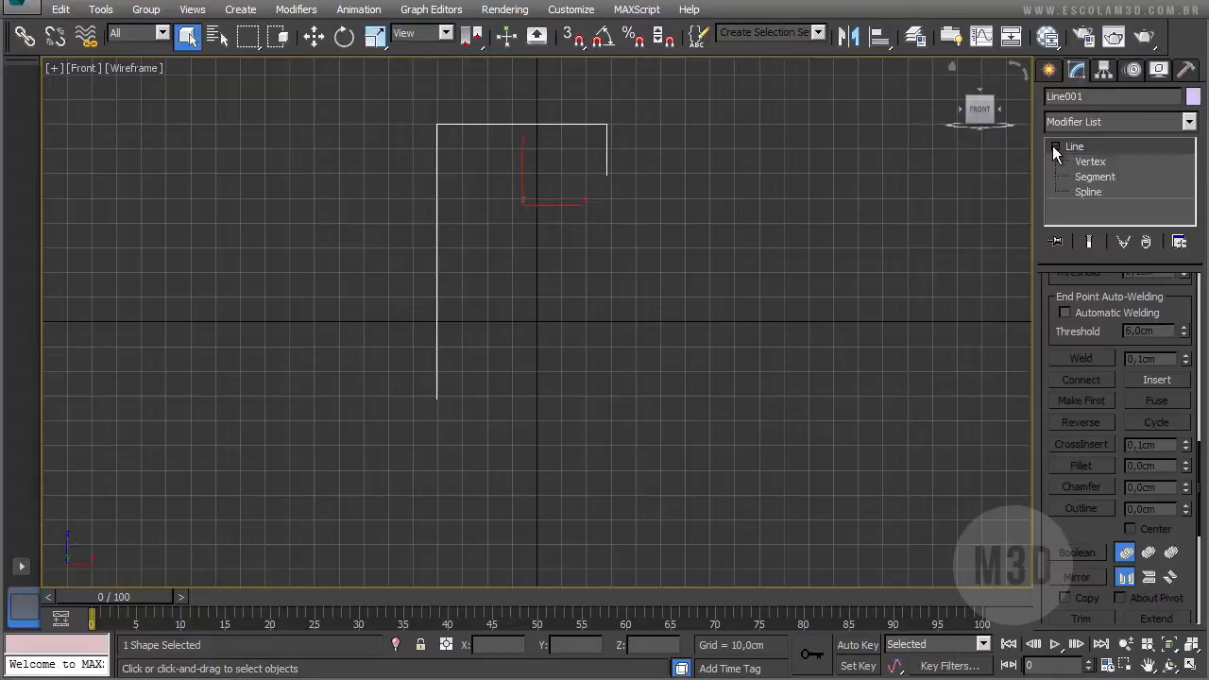
{"action": "left_click", "coordinate": [1089, 162]}
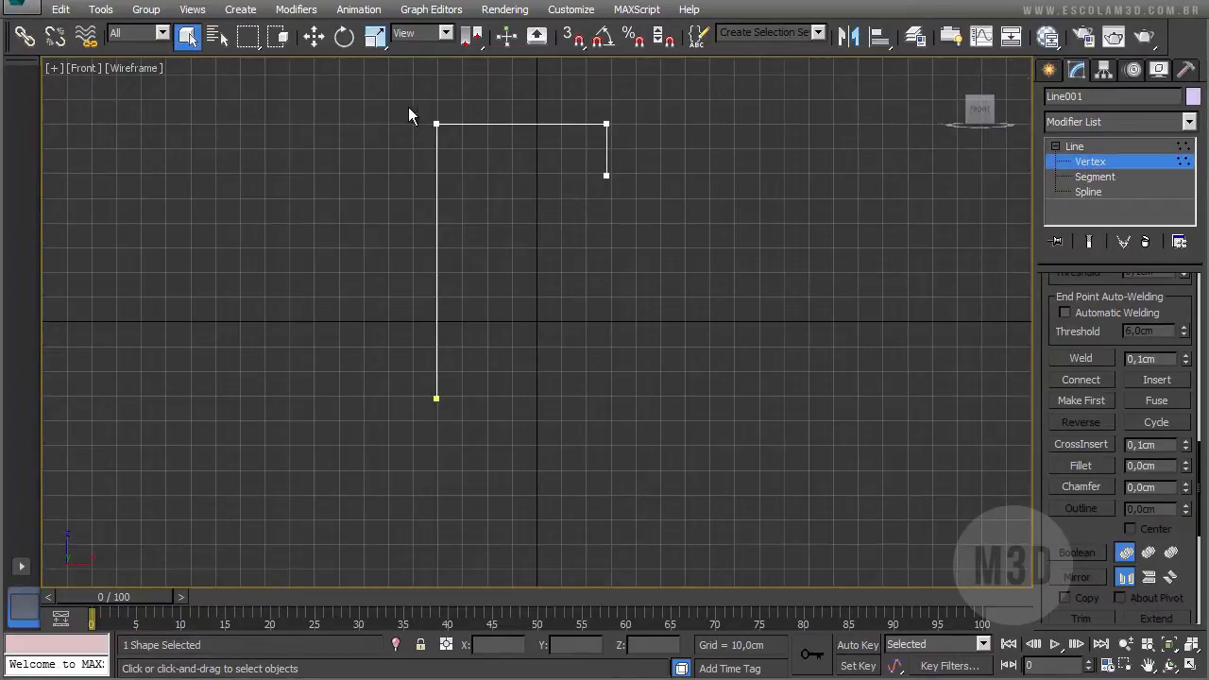
{"action": "left_click_drag", "start_coordinate": [506, 142], "coordinate": [510, 143]}
{"action": "left_click_drag", "start_coordinate": [1044, 283], "coordinate": [1041, 619]}
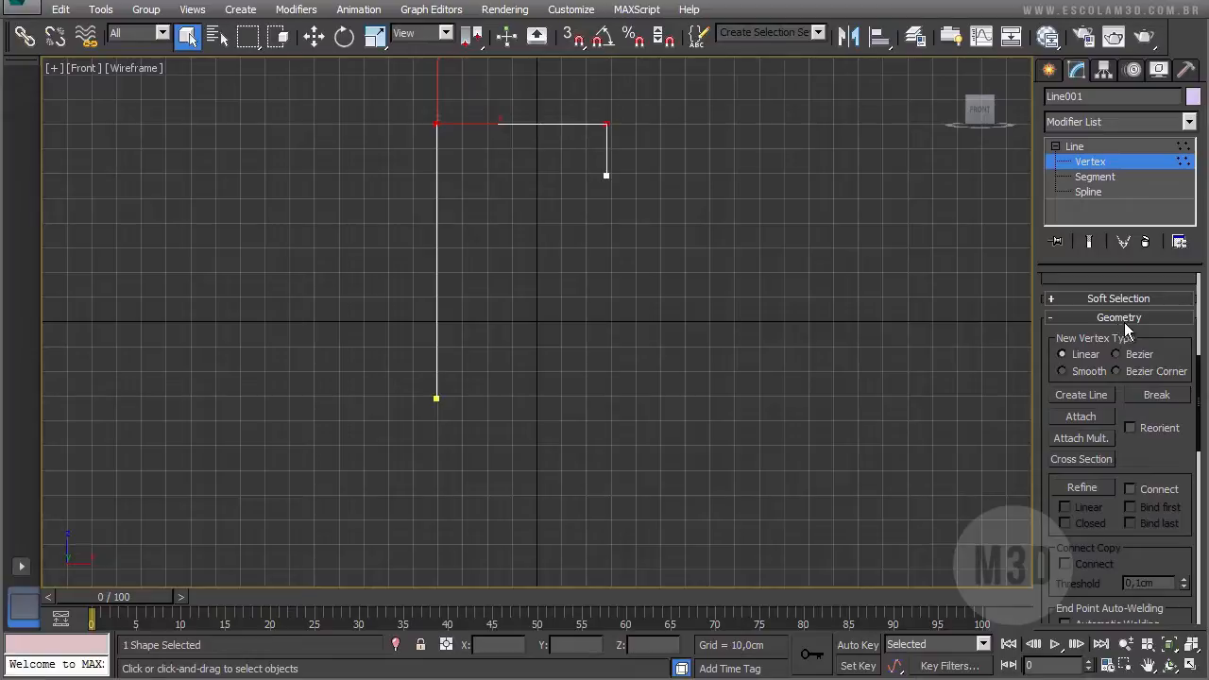
{"action": "left_click_drag", "start_coordinate": [1056, 518], "coordinate": [1055, 294]}
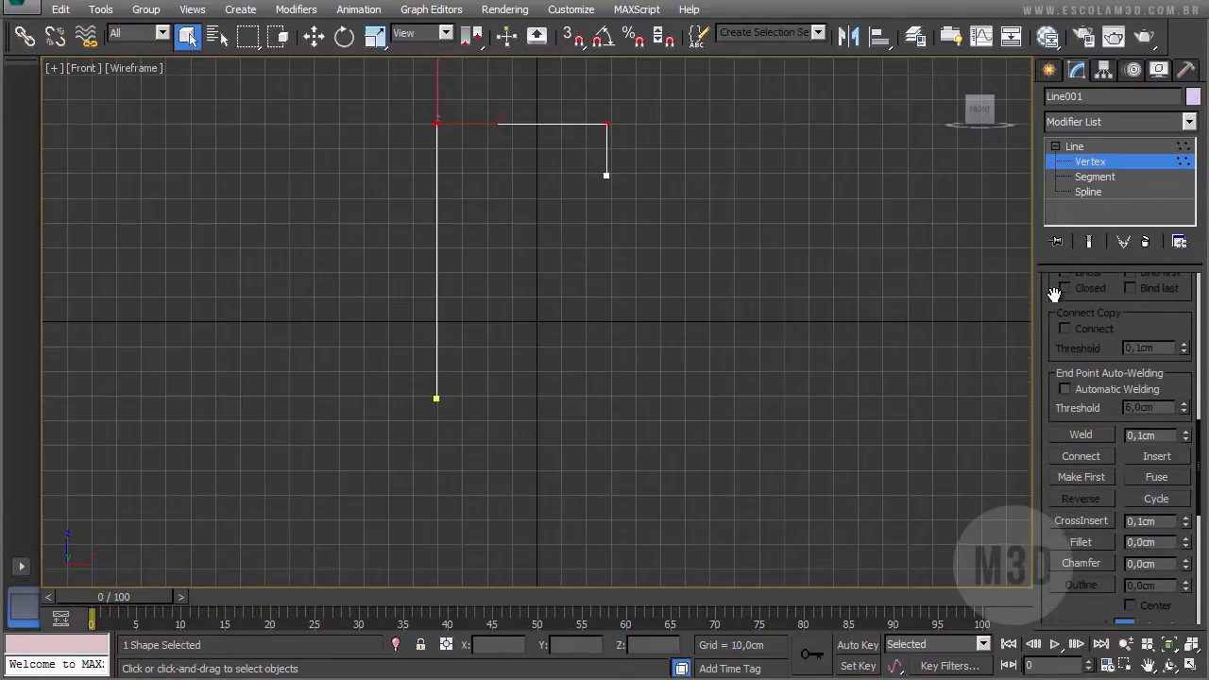
{"action": "left_click", "coordinate": [1086, 542]}
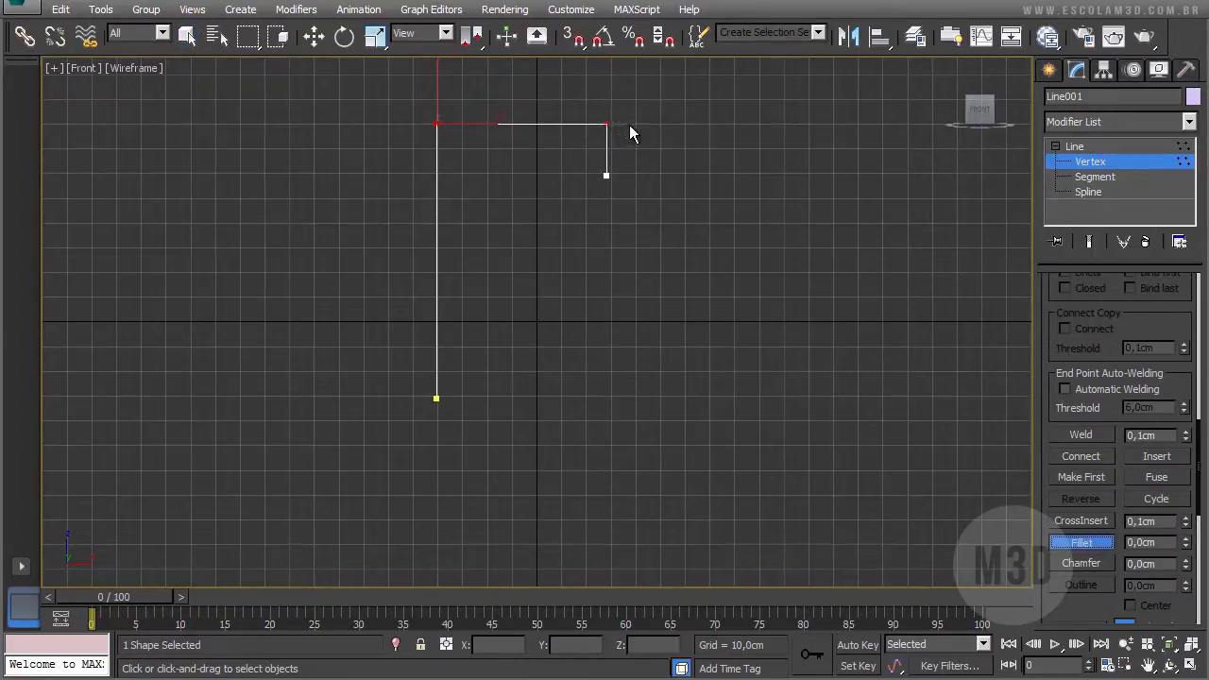
{"action": "left_click_drag", "start_coordinate": [612, 119], "coordinate": [624, 93]}
{"action": "left_click", "coordinate": [1109, 541]}
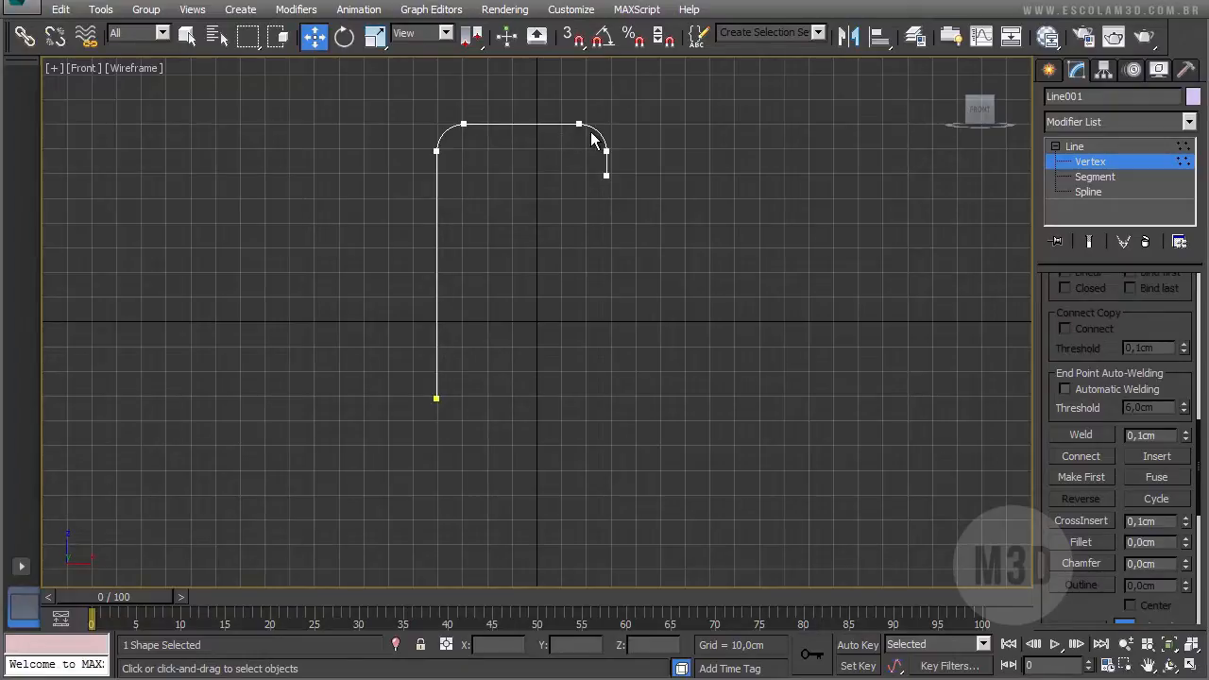
{"action": "key", "text": "p"}
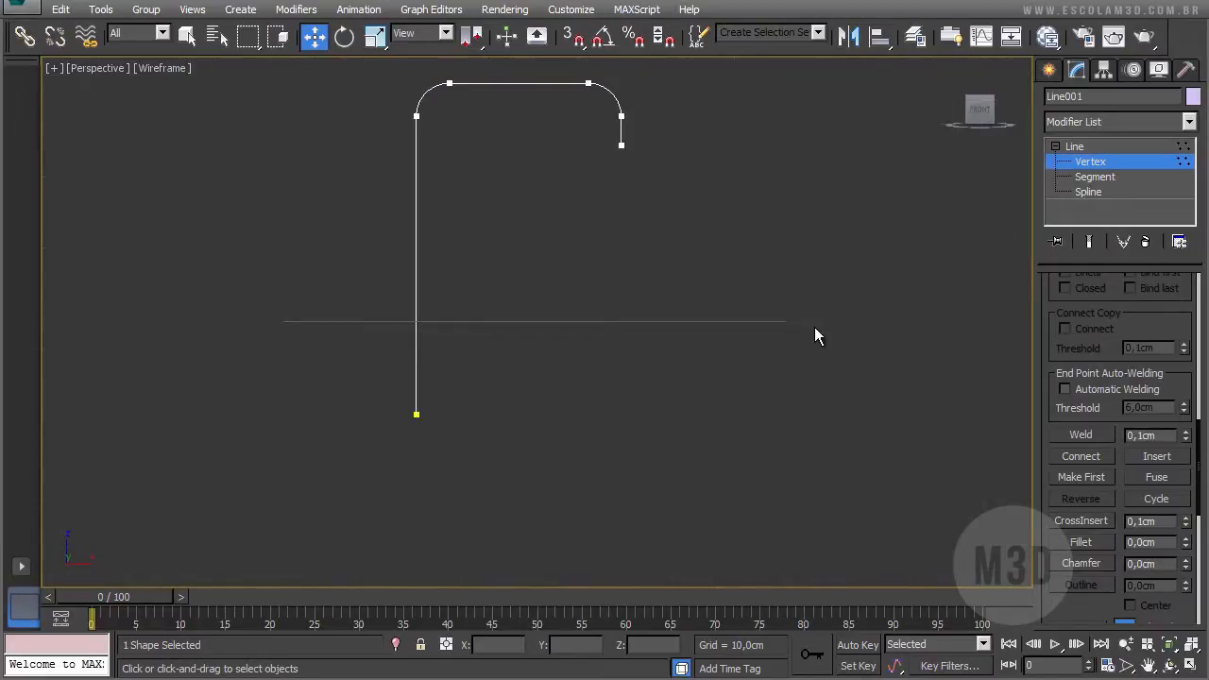
{"action": "middle_click_drag", "start_coordinate": [814, 326], "coordinate": [690, 422], "text": "alt"}
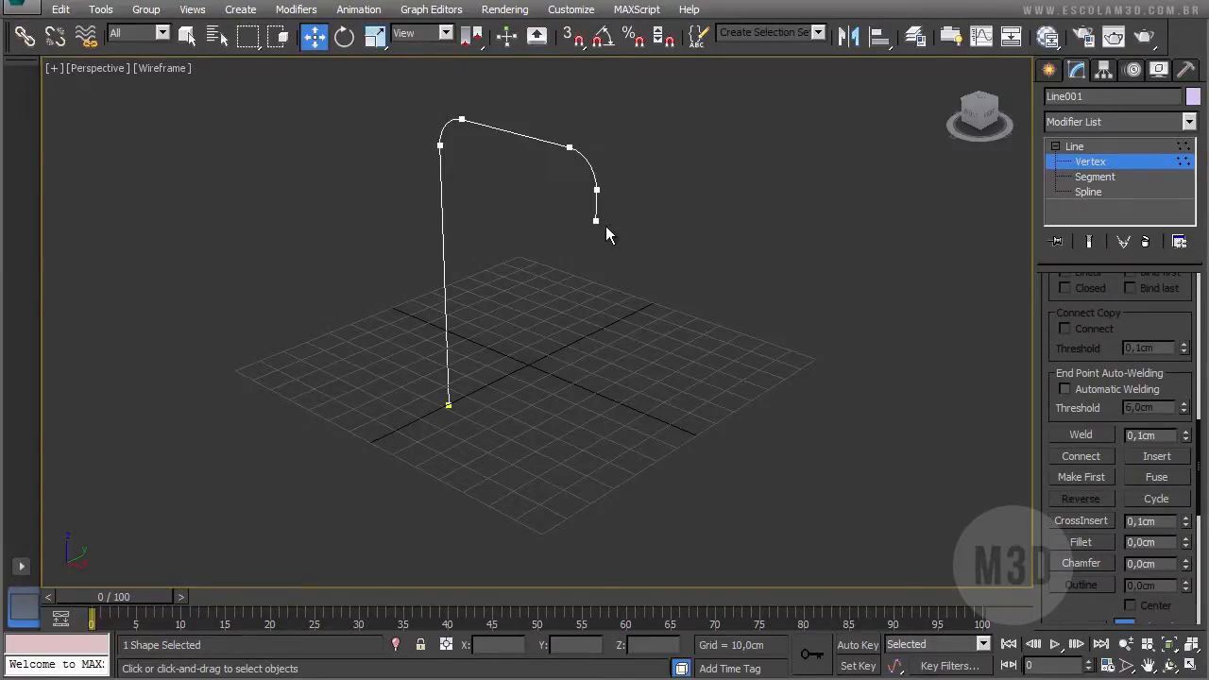
{"action": "left_click", "coordinate": [1077, 148]}
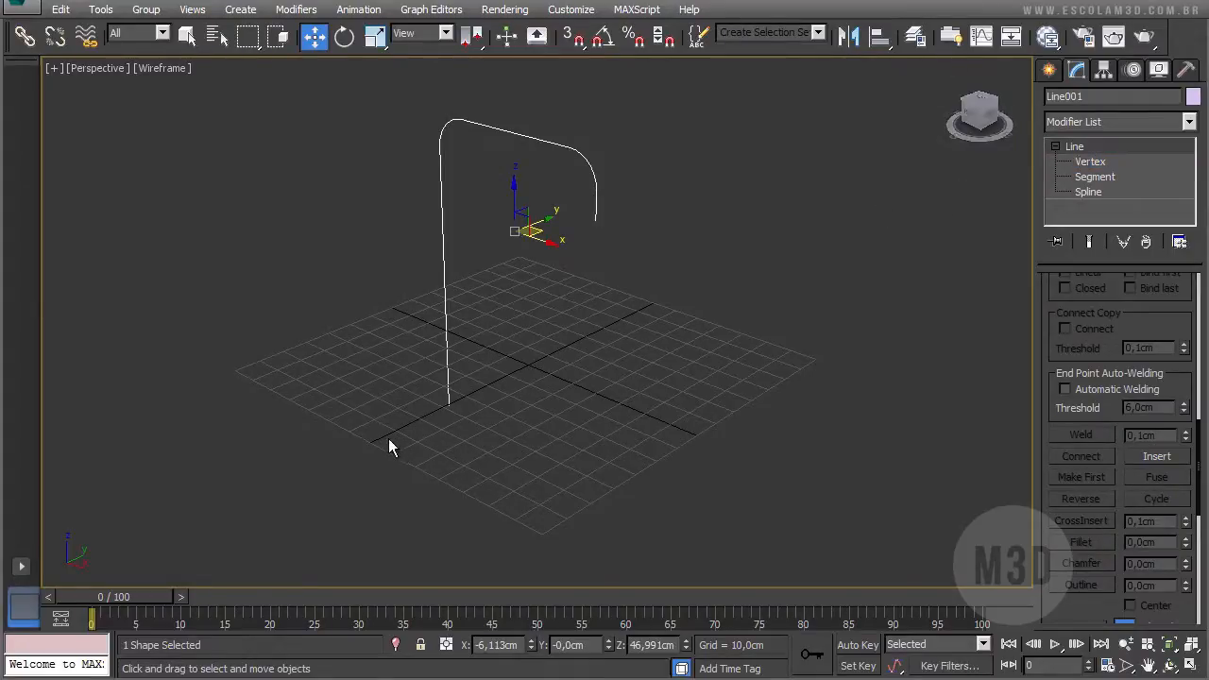
Step: Draw a rectangle about 12.3 cm long and 16.4 cm wide on the ground grid beside the path, and open its parameters for editing
{"action": "left_click", "coordinate": [1051, 71]}
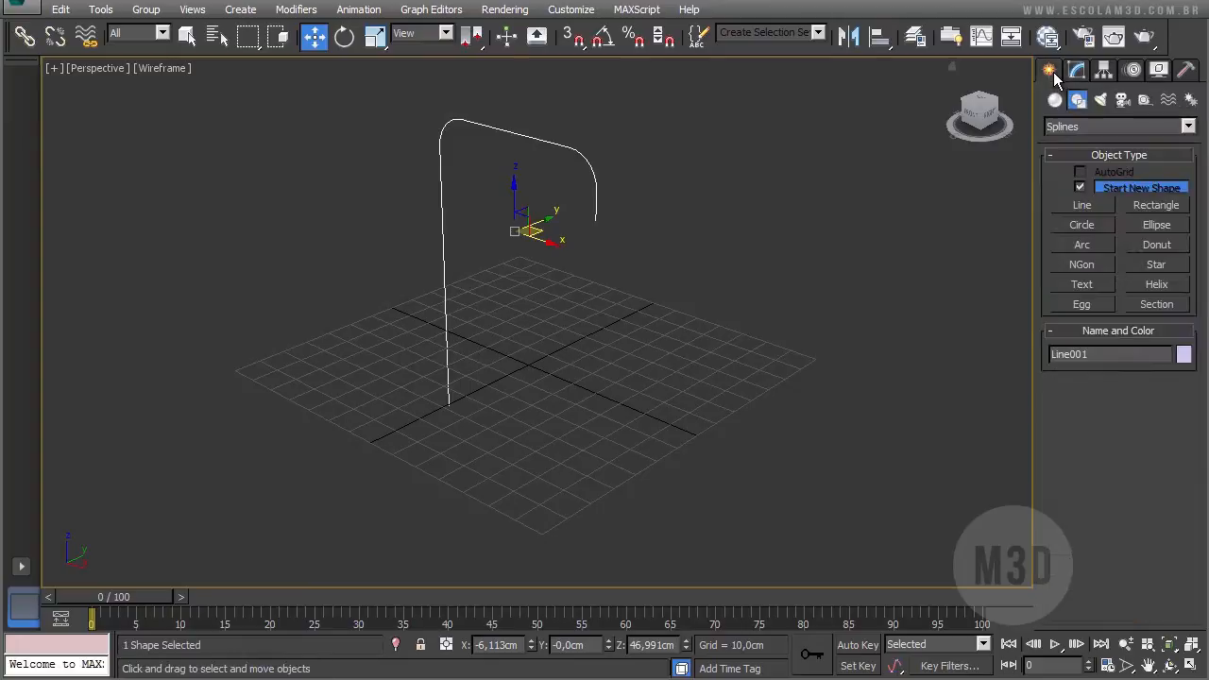
{"action": "left_click", "coordinate": [1132, 206]}
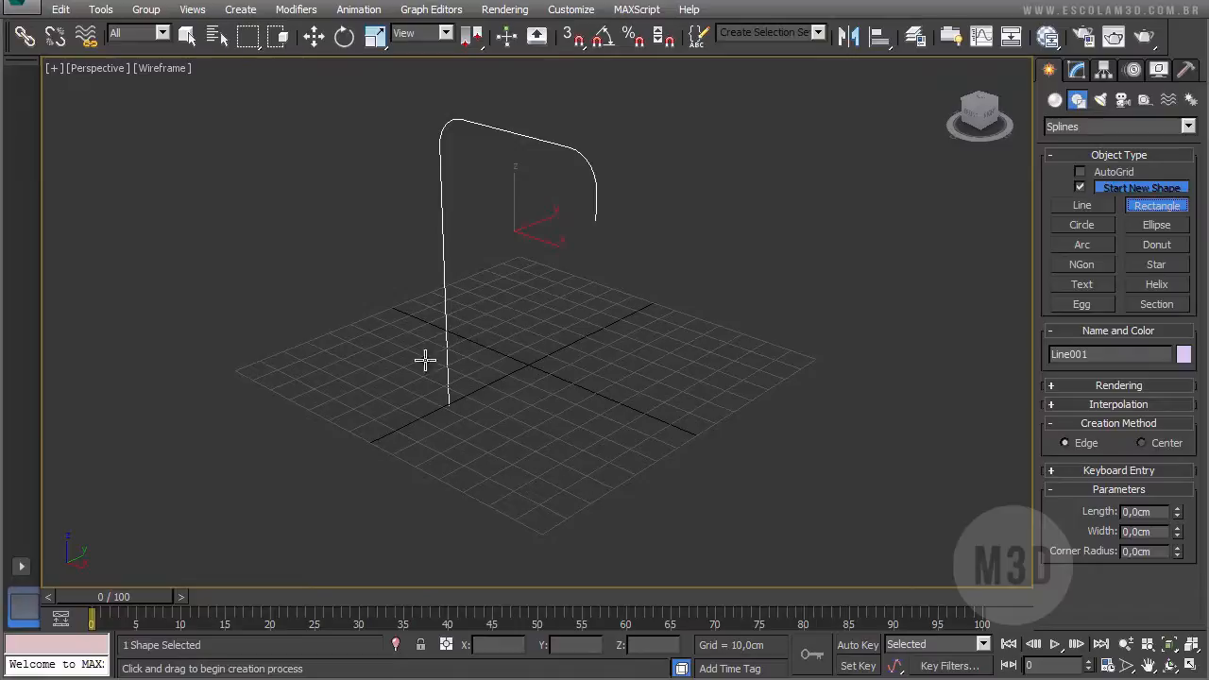
{"action": "left_click_drag", "start_coordinate": [286, 381], "coordinate": [350, 383]}
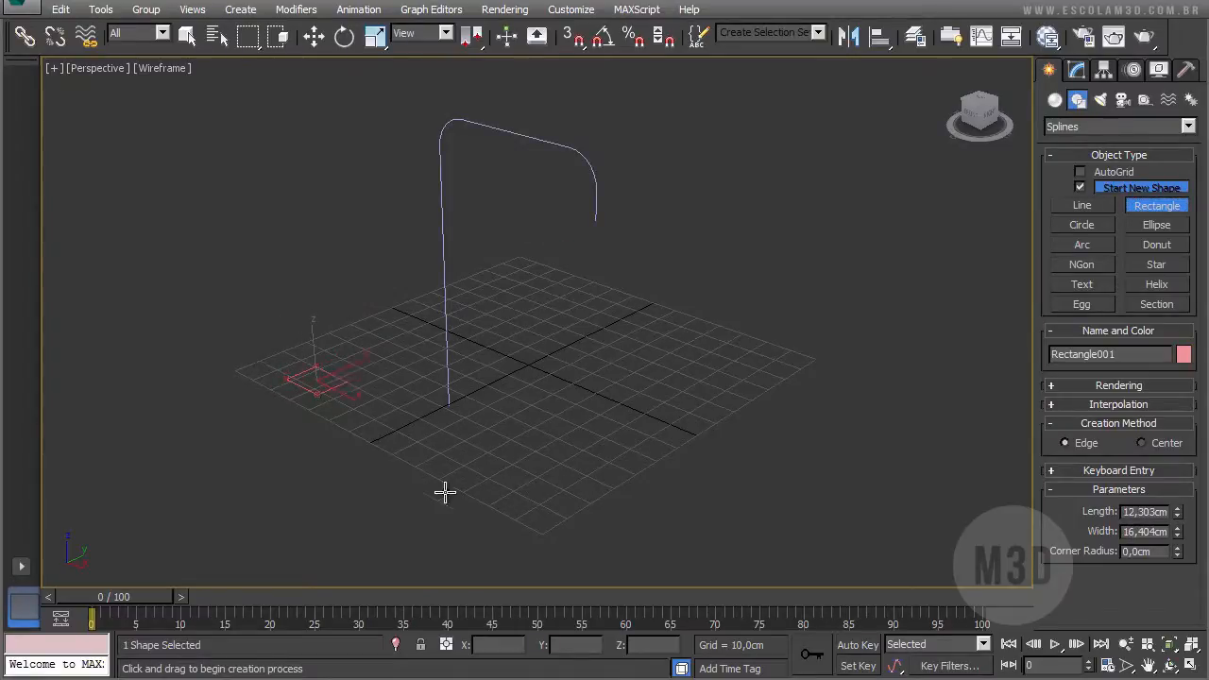
{"action": "left_click", "coordinate": [1077, 72]}
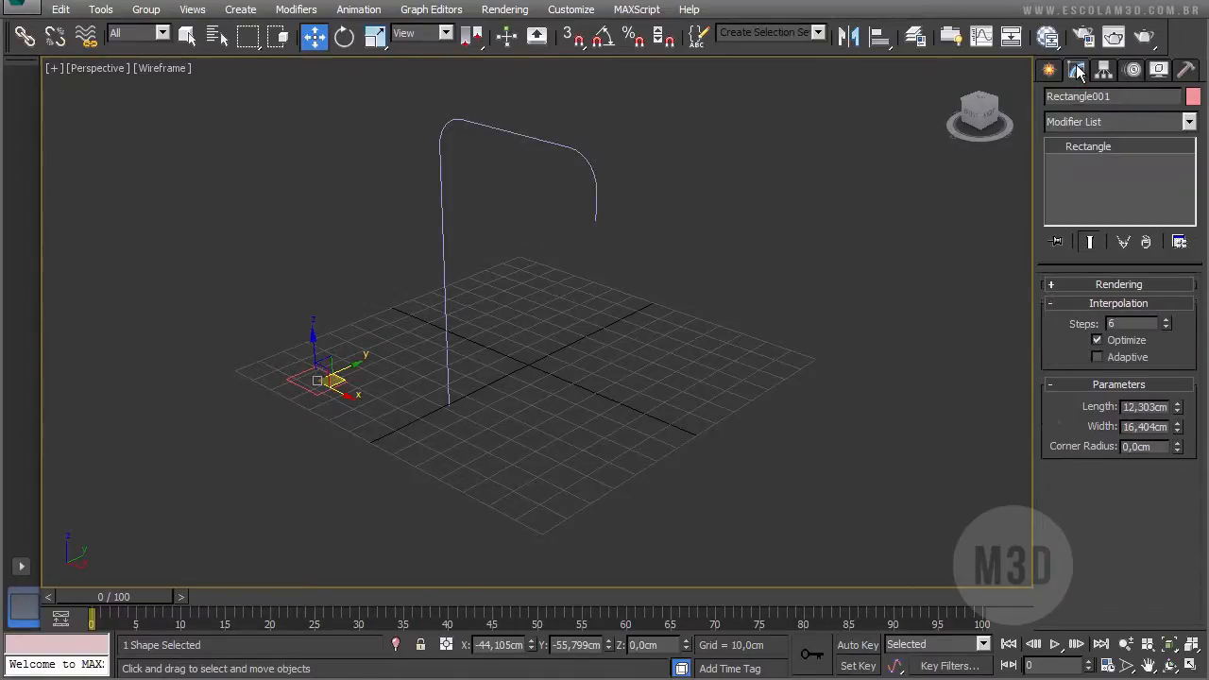
Step: Set the rectangle's length and width to 8 cm and its corner radius to 1 cm
{"action": "double_click", "coordinate": [1138, 406]}
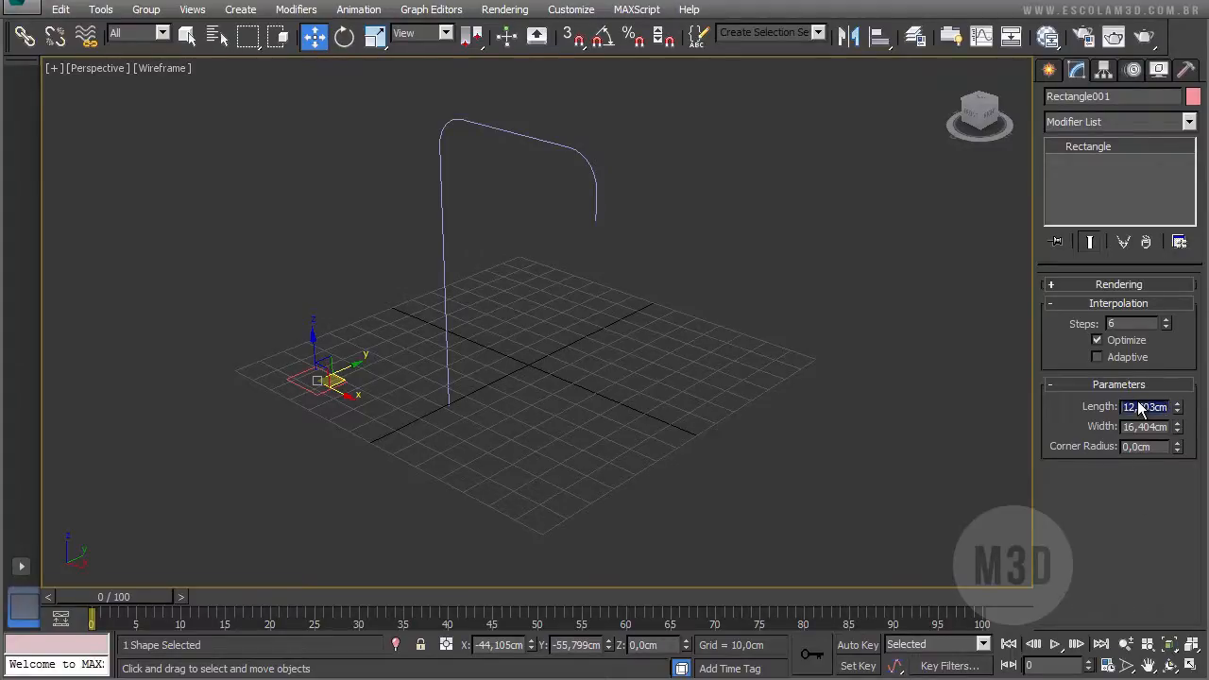
{"action": "type", "text": "8"}
{"action": "key", "text": "Tab"}
{"action": "type", "text": "8"}
{"action": "key", "text": "Tab"}
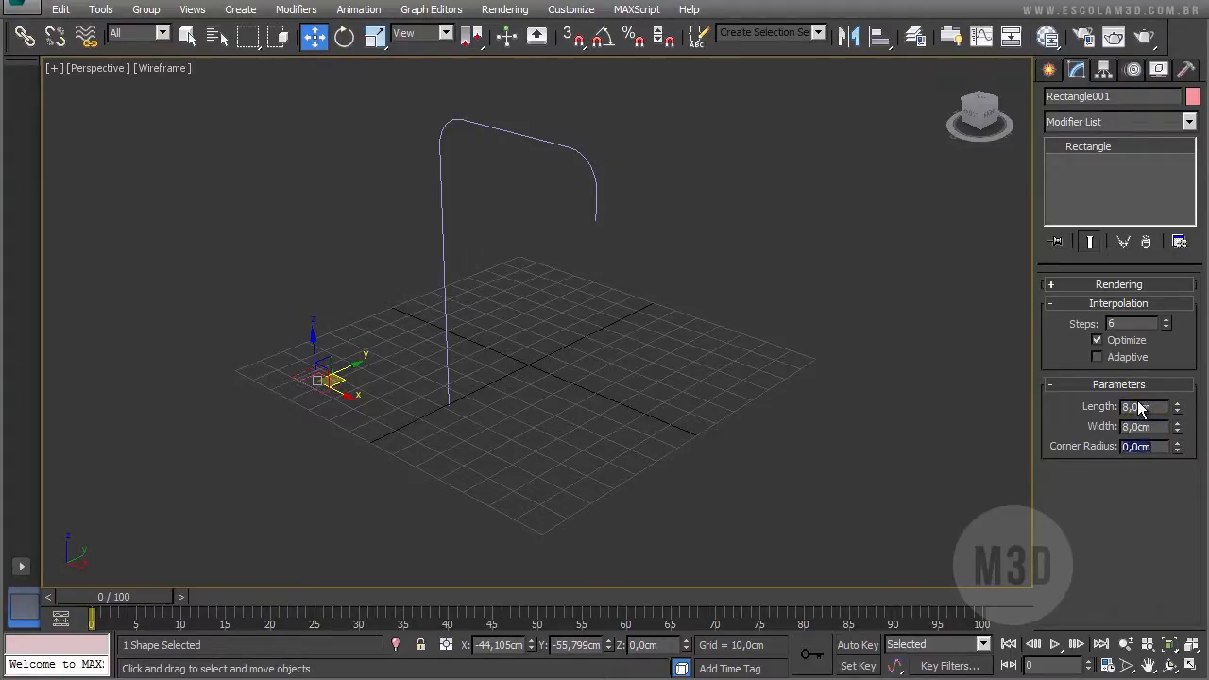
{"action": "type", "text": "1"}
{"action": "key", "text": "Return"}
Step: Draw two circles on the ground beside the rectangle, a small one and a larger one with a radius of about 13.8 cm
{"action": "left_click", "coordinate": [1048, 72]}
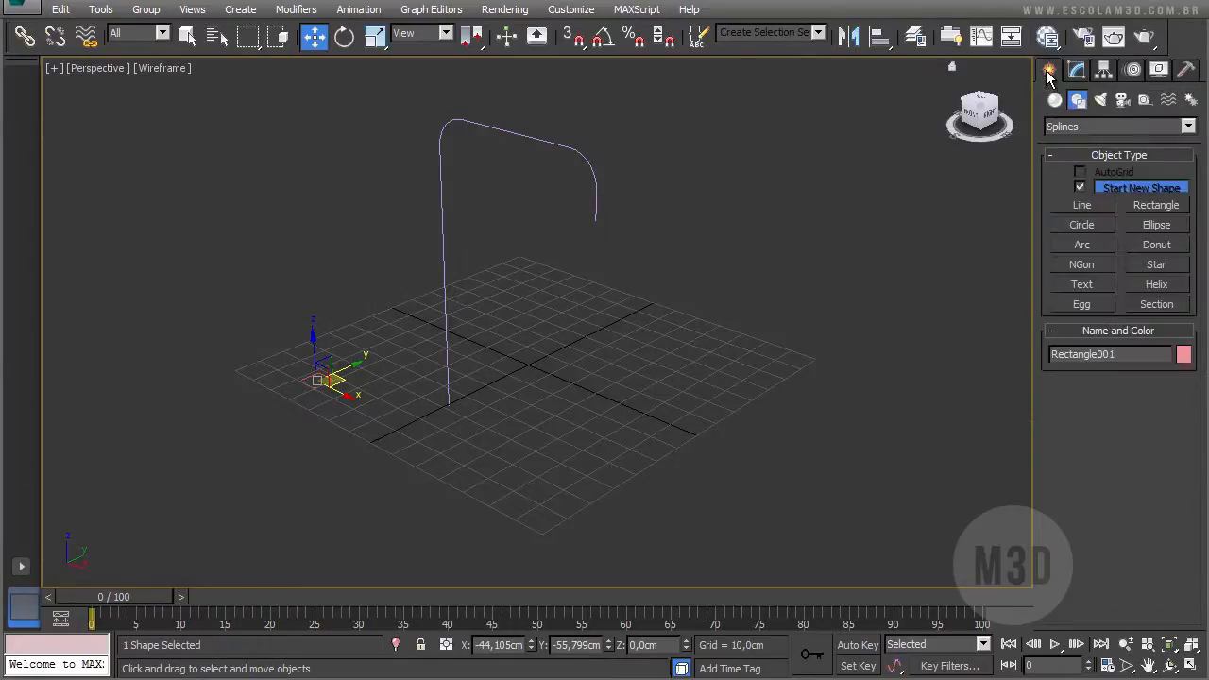
{"action": "left_click", "coordinate": [1082, 225]}
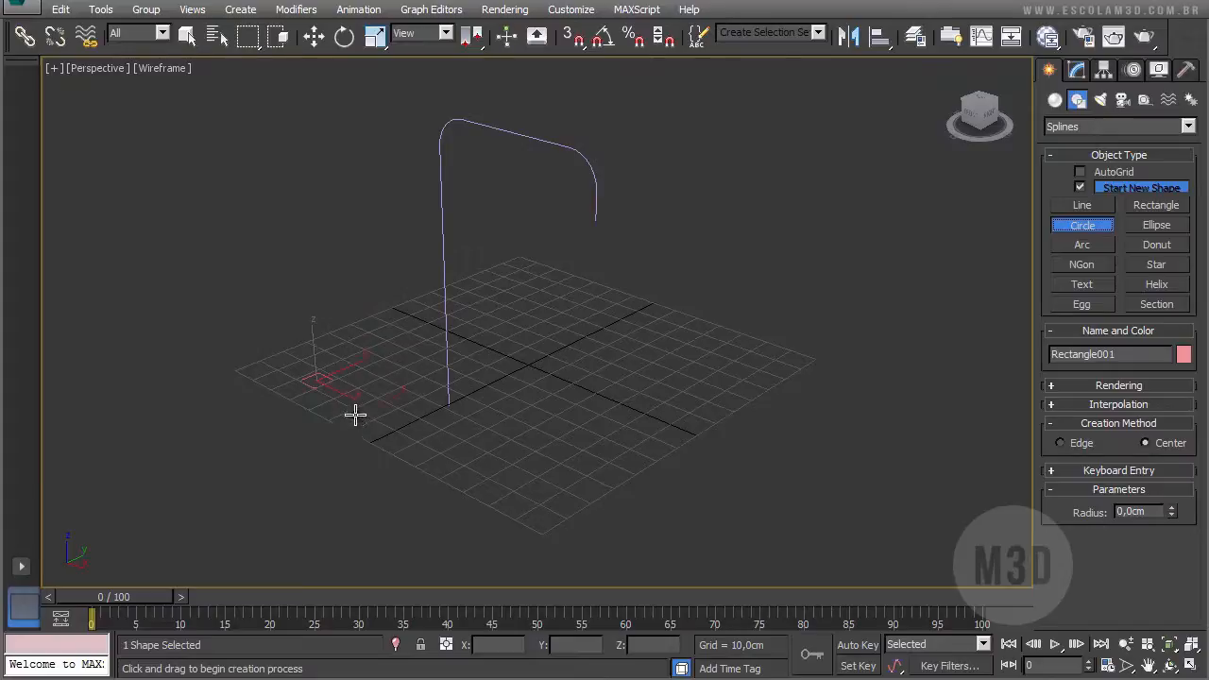
{"action": "left_click_drag", "start_coordinate": [353, 414], "coordinate": [426, 424]}
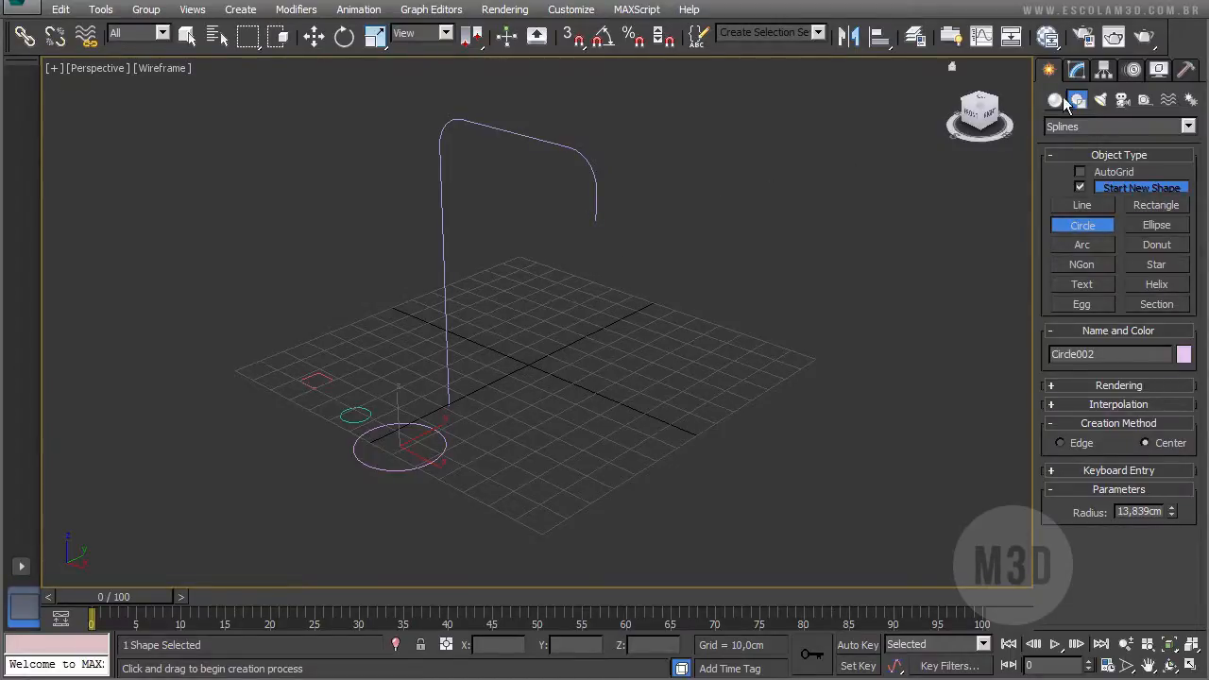
Step: Set the larger circle's radius to 12 cm and the smaller circle's radius to 2 cm
{"action": "left_click", "coordinate": [1077, 70]}
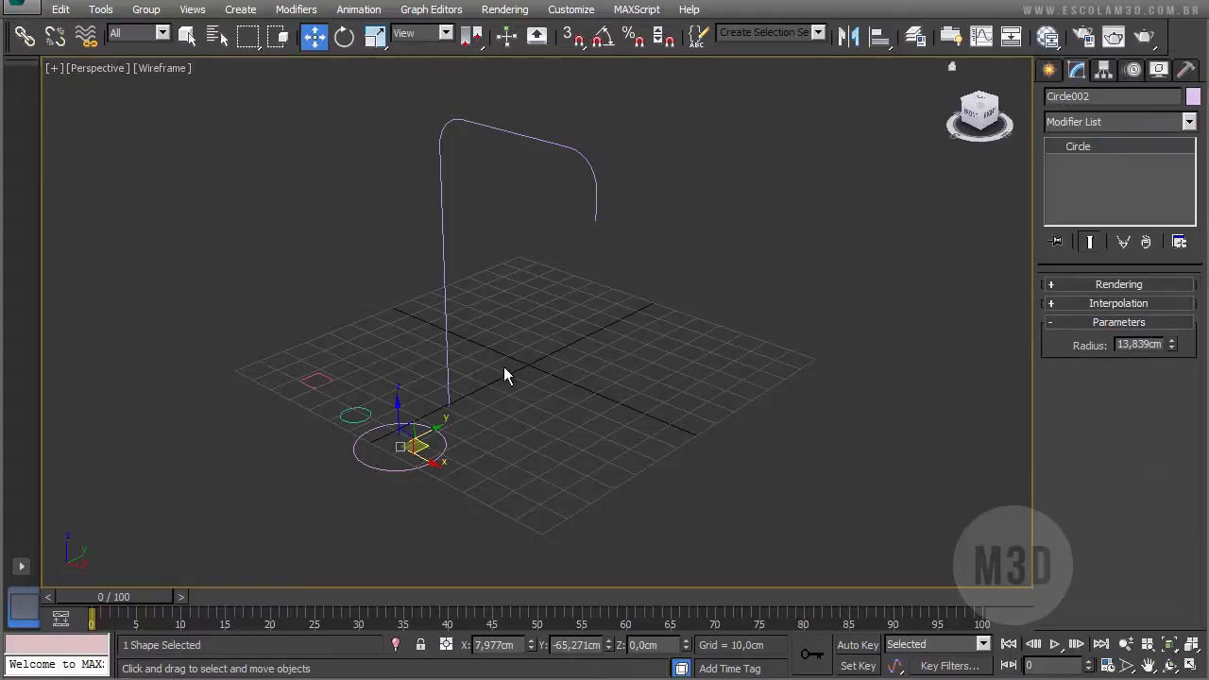
{"action": "left_click", "coordinate": [178, 42]}
{"action": "left_click", "coordinate": [1140, 344]}
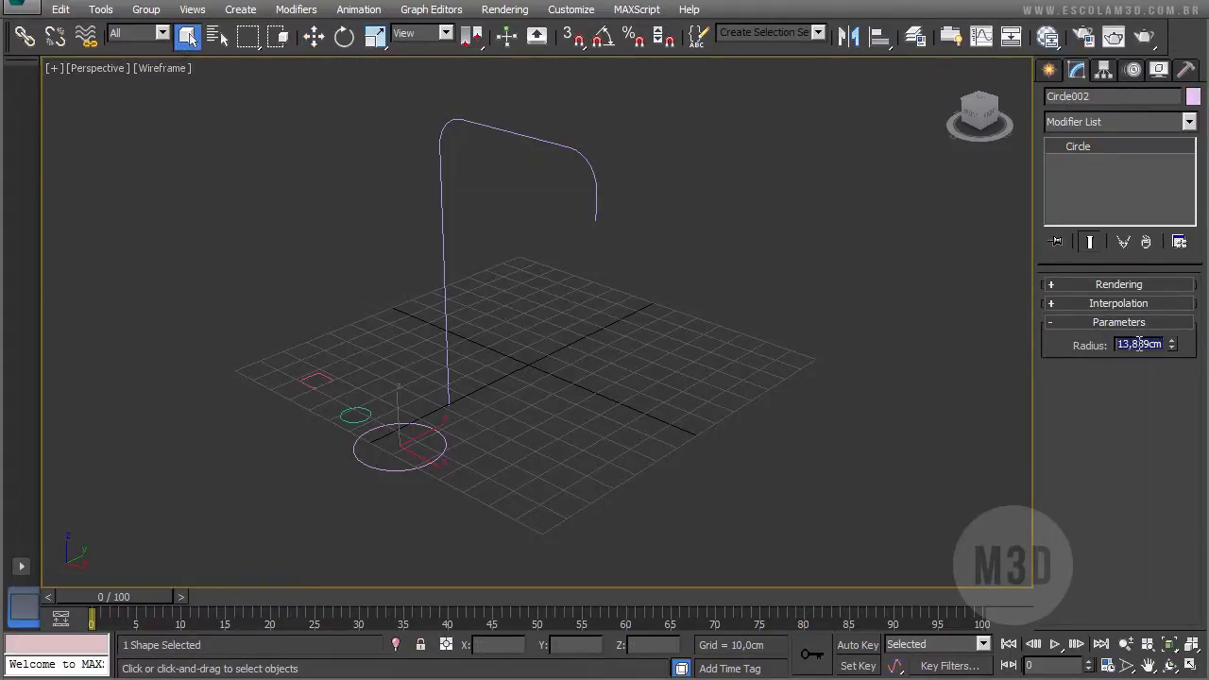
{"action": "type", "text": "12"}
{"action": "key", "text": "Return"}
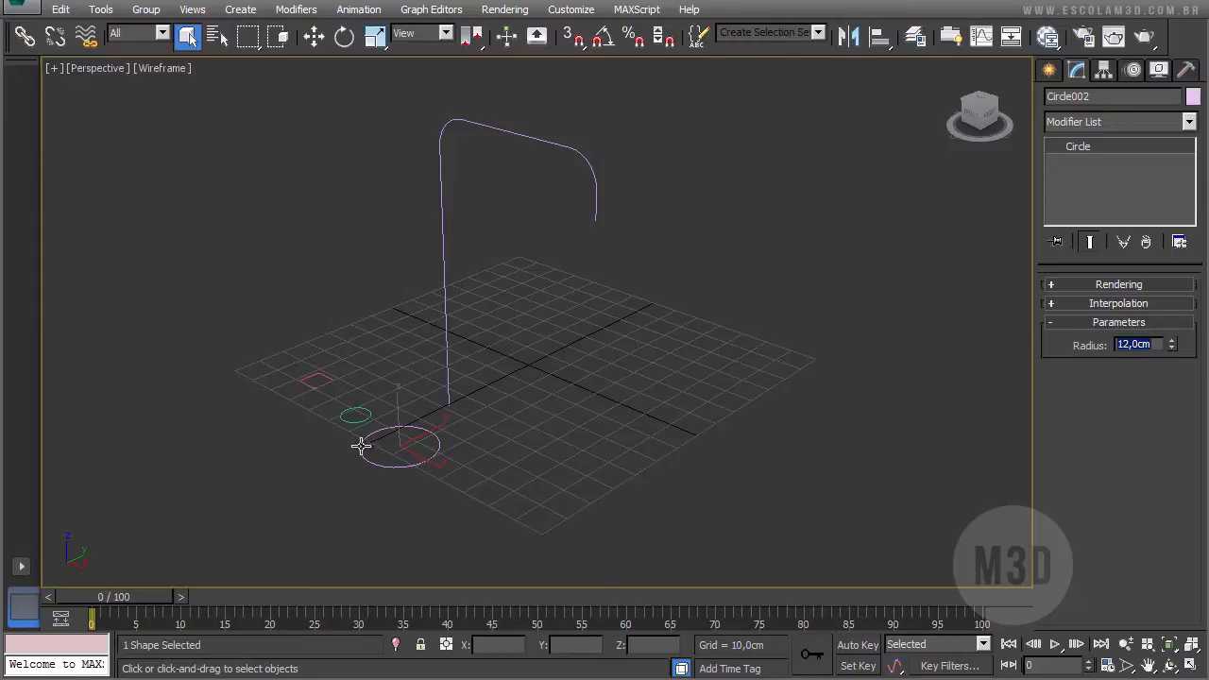
{"action": "left_click", "coordinate": [359, 416]}
{"action": "left_click", "coordinate": [1161, 346]}
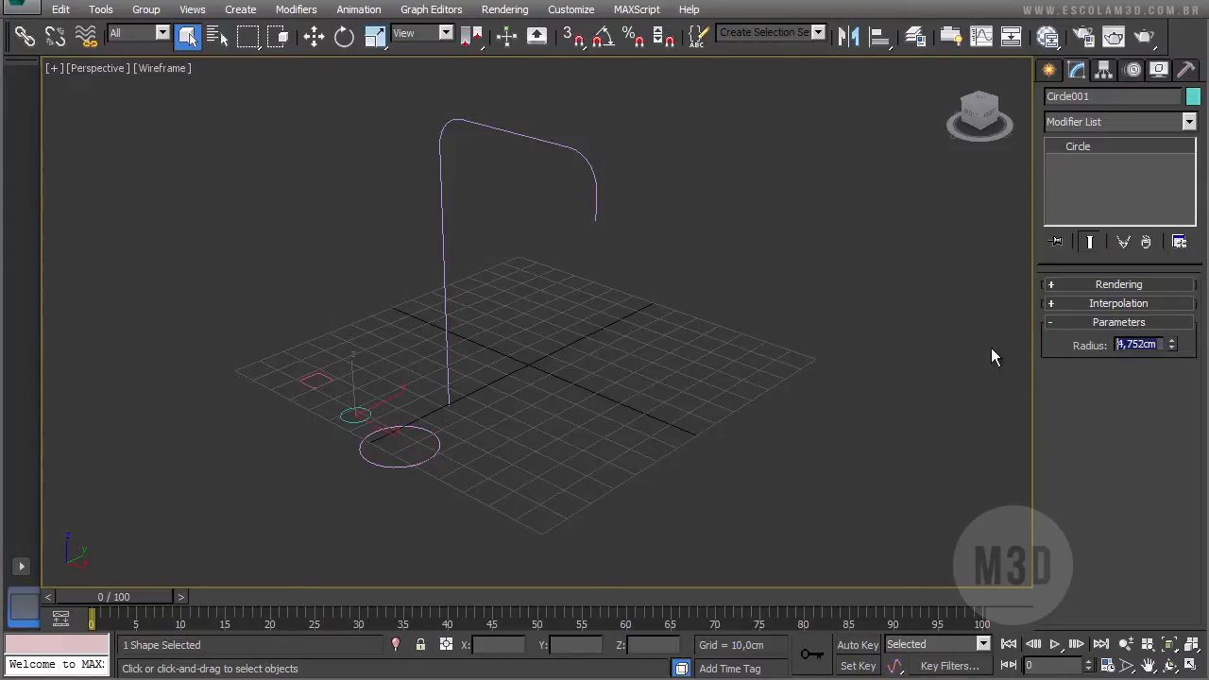
{"action": "type", "text": "2"}
{"action": "key", "text": "Return"}
Step: Move the line path straight up above the ground shapes and hide the viewport grid
{"action": "middle_click_drag", "start_coordinate": [418, 453], "coordinate": [489, 430], "text": "alt"}
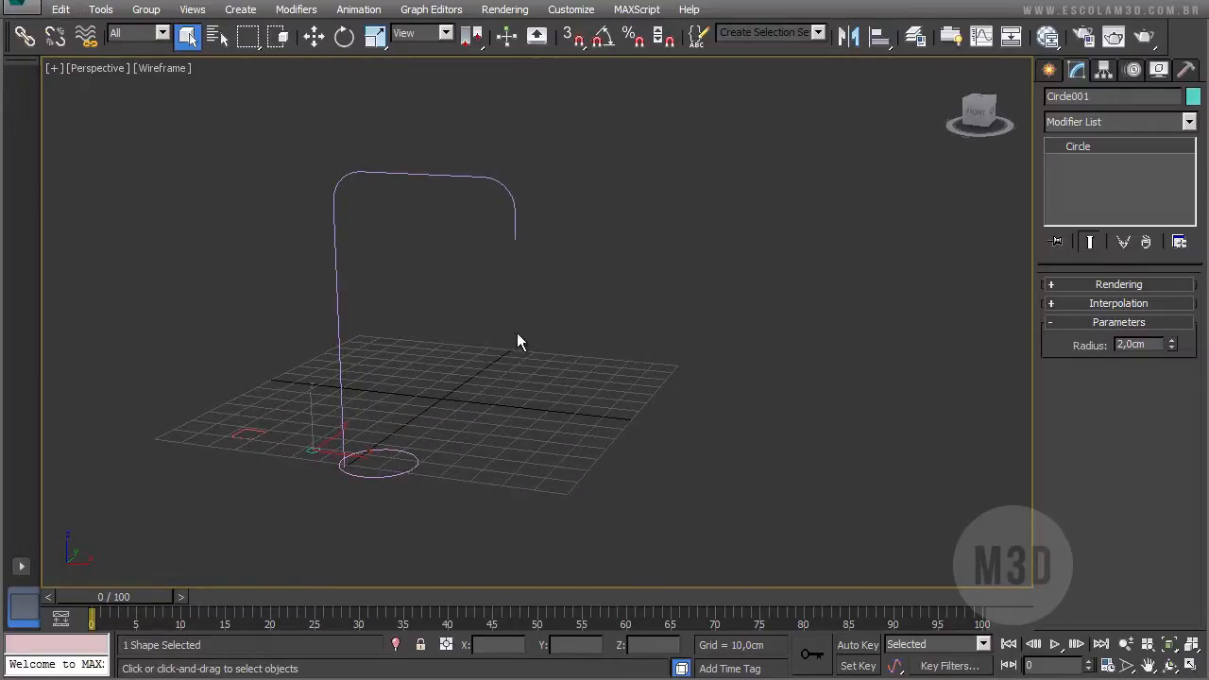
{"action": "left_click", "coordinate": [342, 397]}
{"action": "key", "text": "w"}
{"action": "left_click_drag", "start_coordinate": [425, 248], "coordinate": [425, 168]}
{"action": "middle_click_drag", "start_coordinate": [286, 377], "coordinate": [578, 482]}
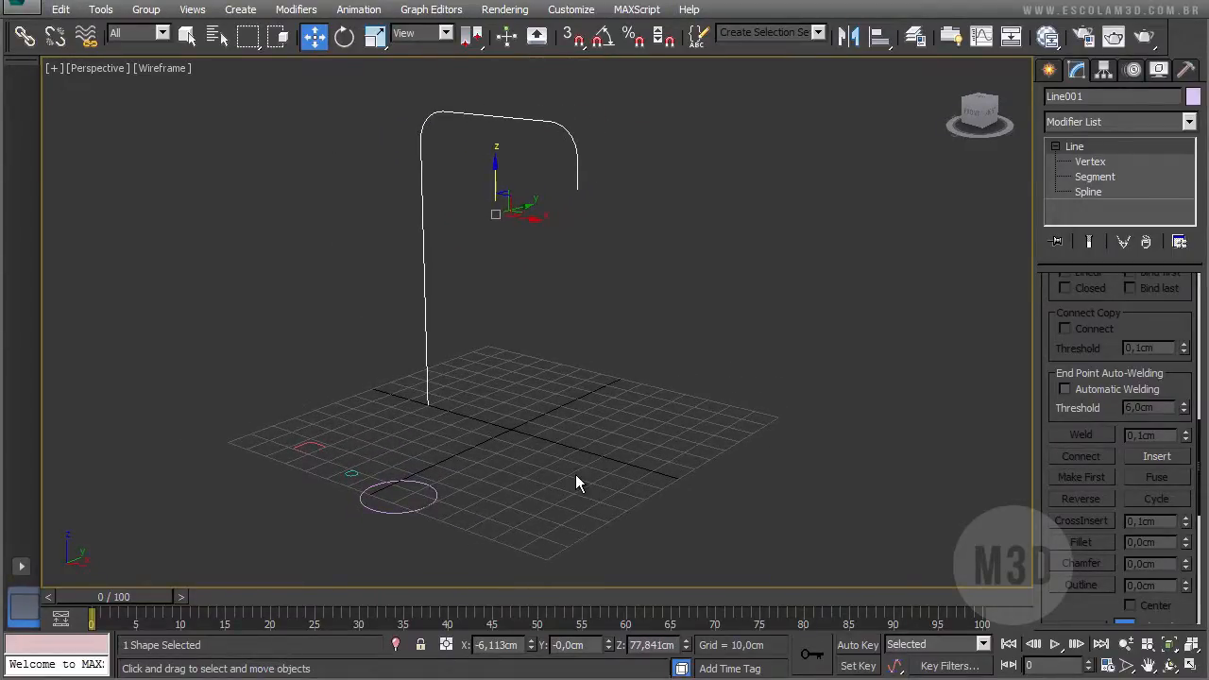
{"action": "key", "text": "g"}
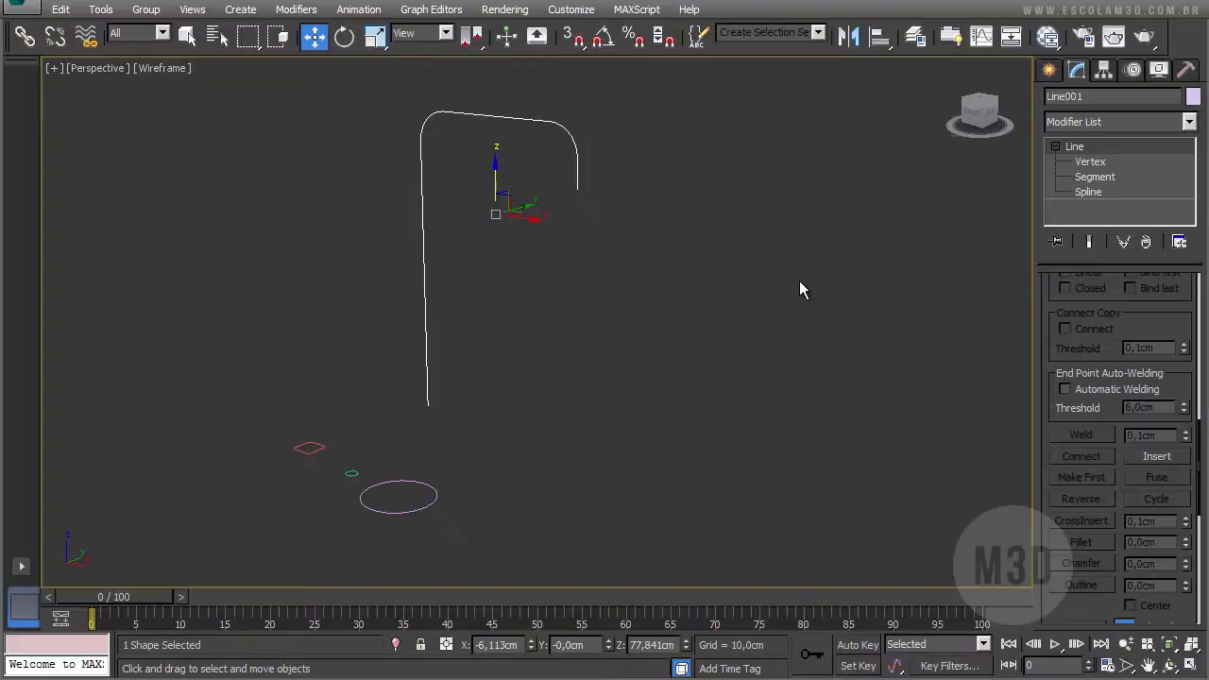
Step: Create a Loft compound object from the line path, using the rounded rectangle as its instanced shape
{"action": "left_click", "coordinate": [1049, 73]}
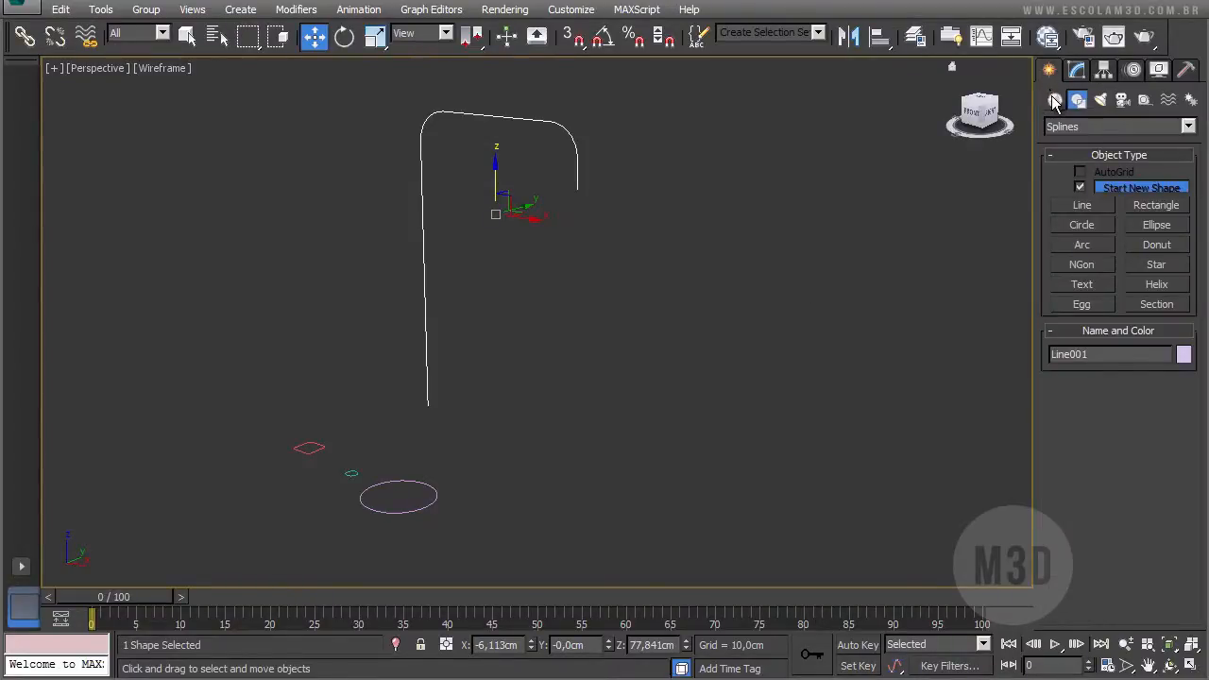
{"action": "left_click", "coordinate": [1055, 104]}
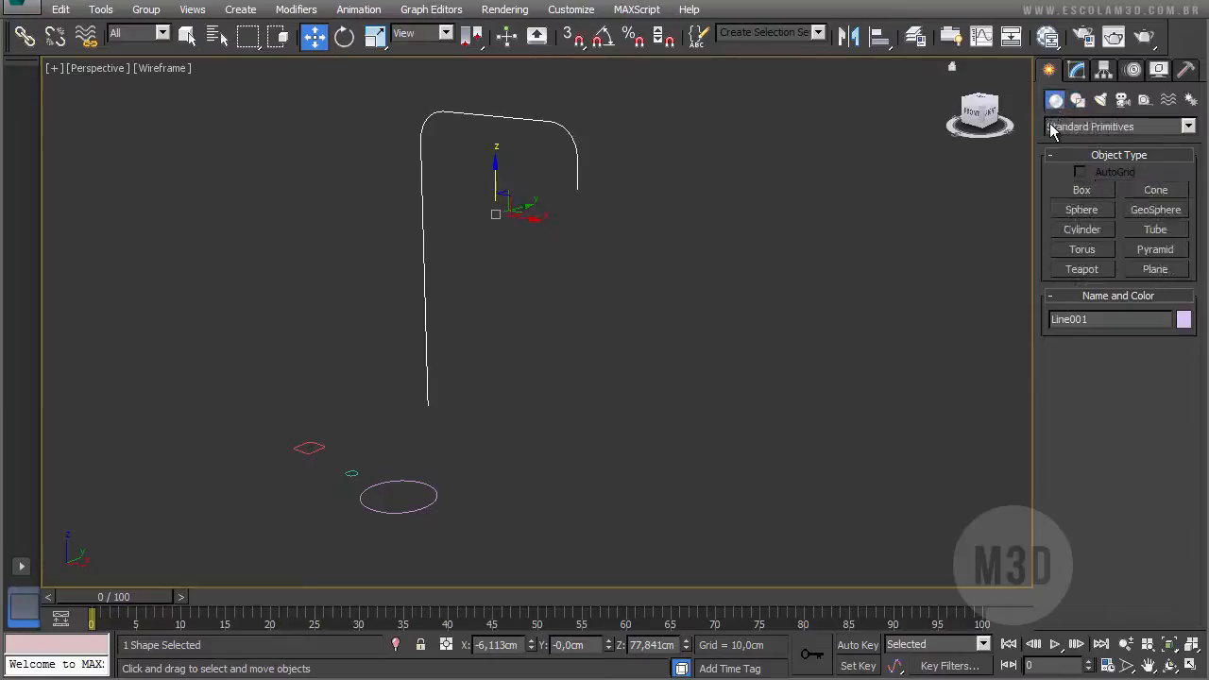
{"action": "left_click", "coordinate": [1052, 126]}
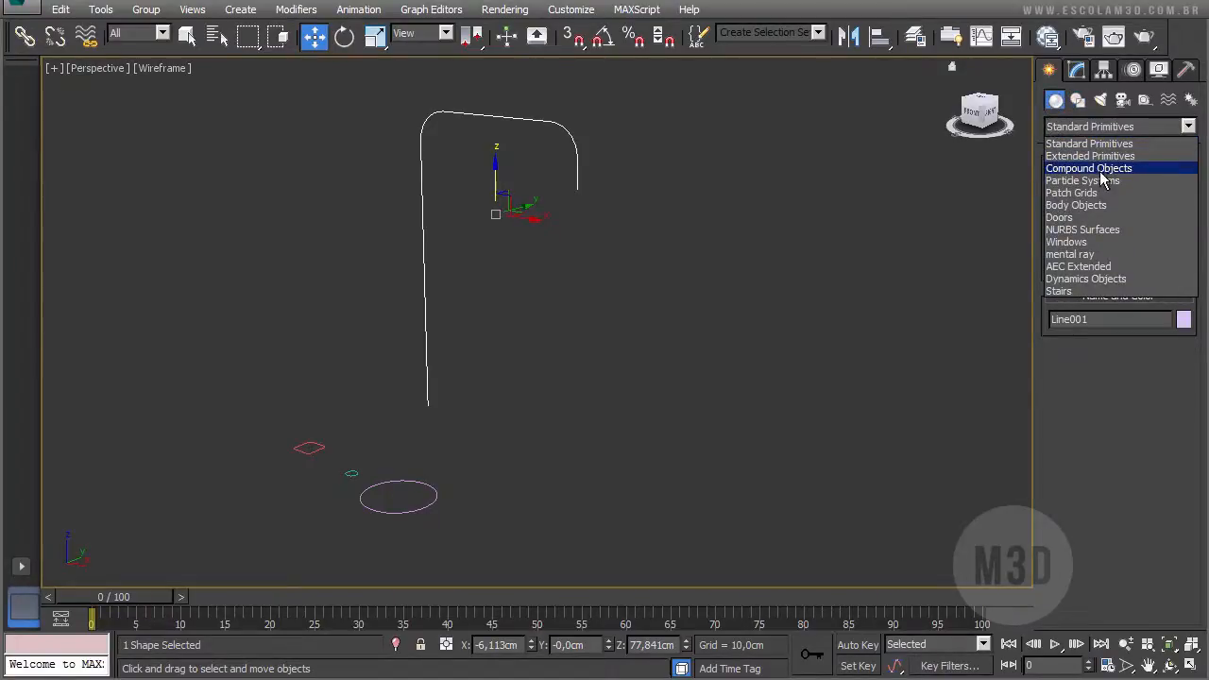
{"action": "left_click", "coordinate": [1101, 171]}
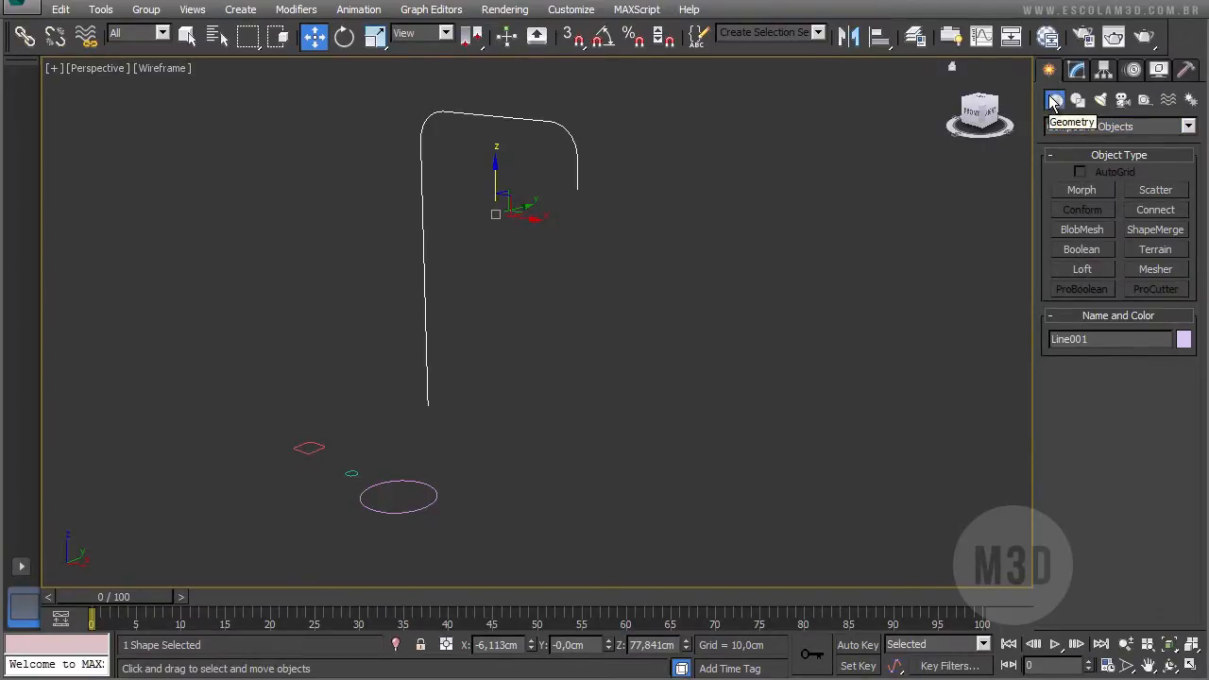
{"action": "left_click", "coordinate": [1089, 128]}
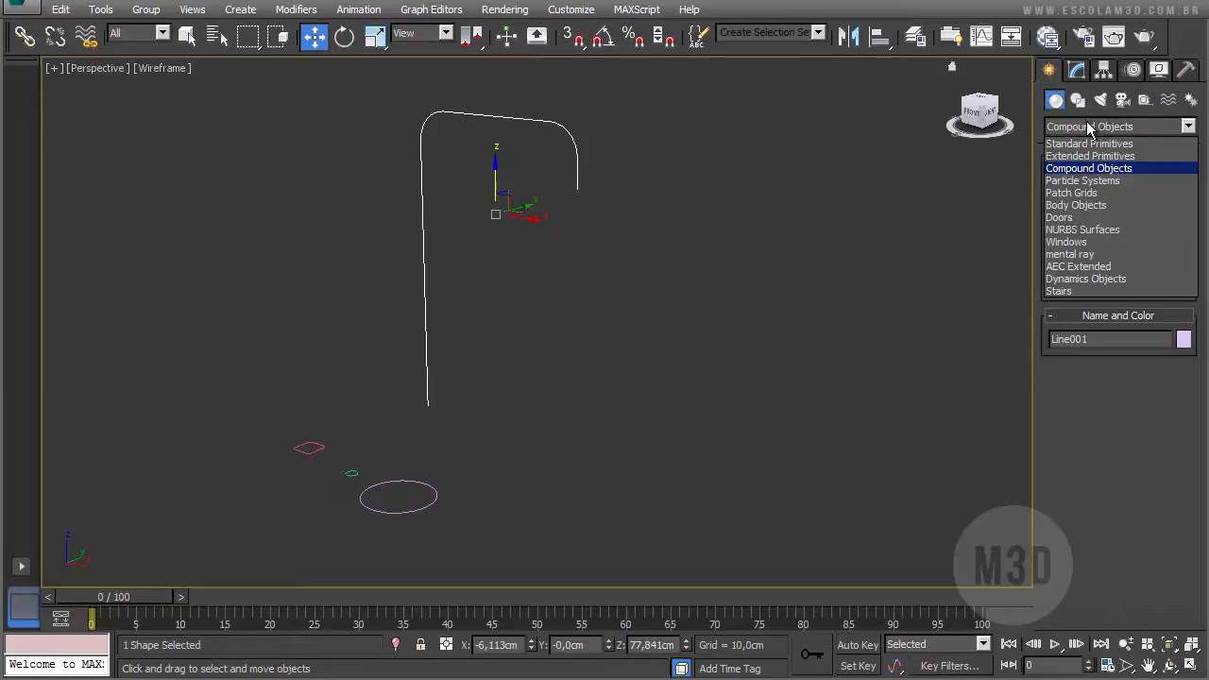
{"action": "left_click", "coordinate": [1091, 169]}
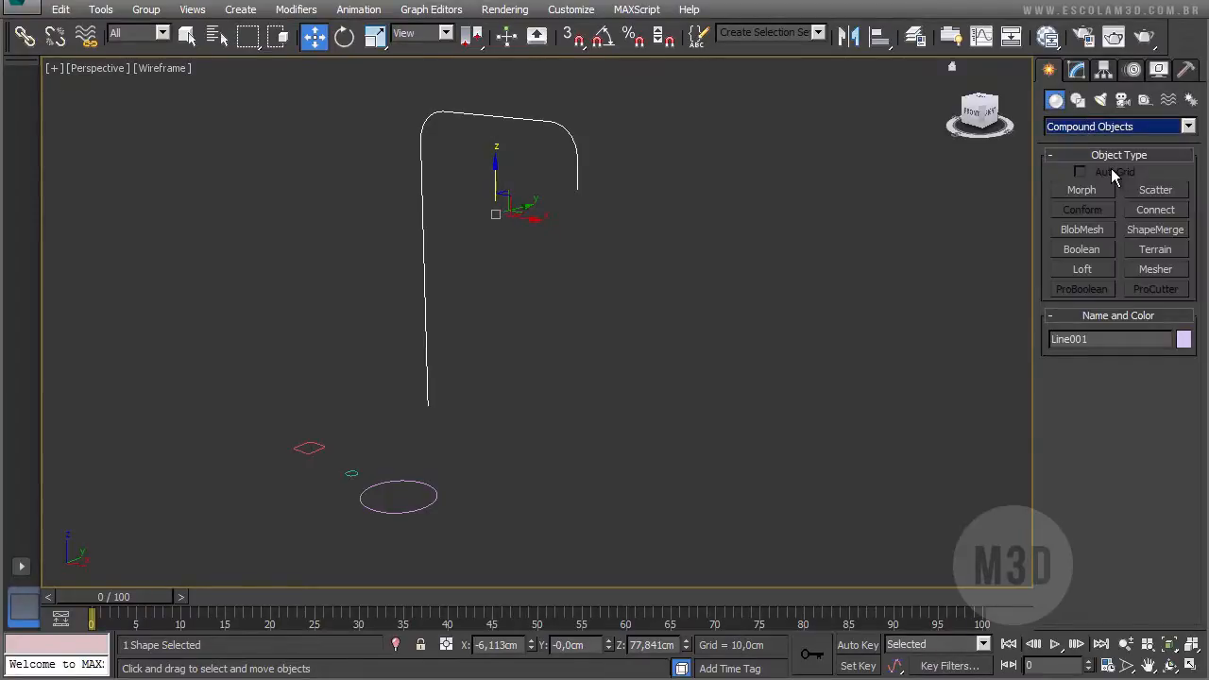
{"action": "left_click", "coordinate": [1094, 268]}
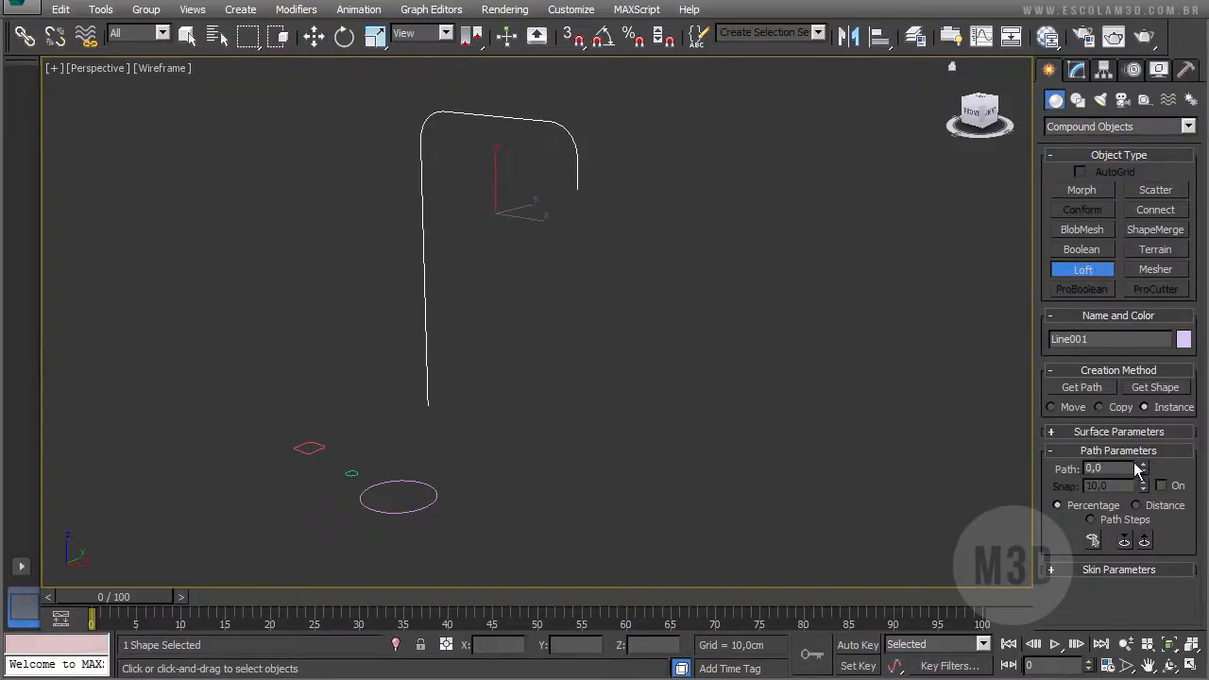
{"action": "left_click", "coordinate": [1145, 390]}
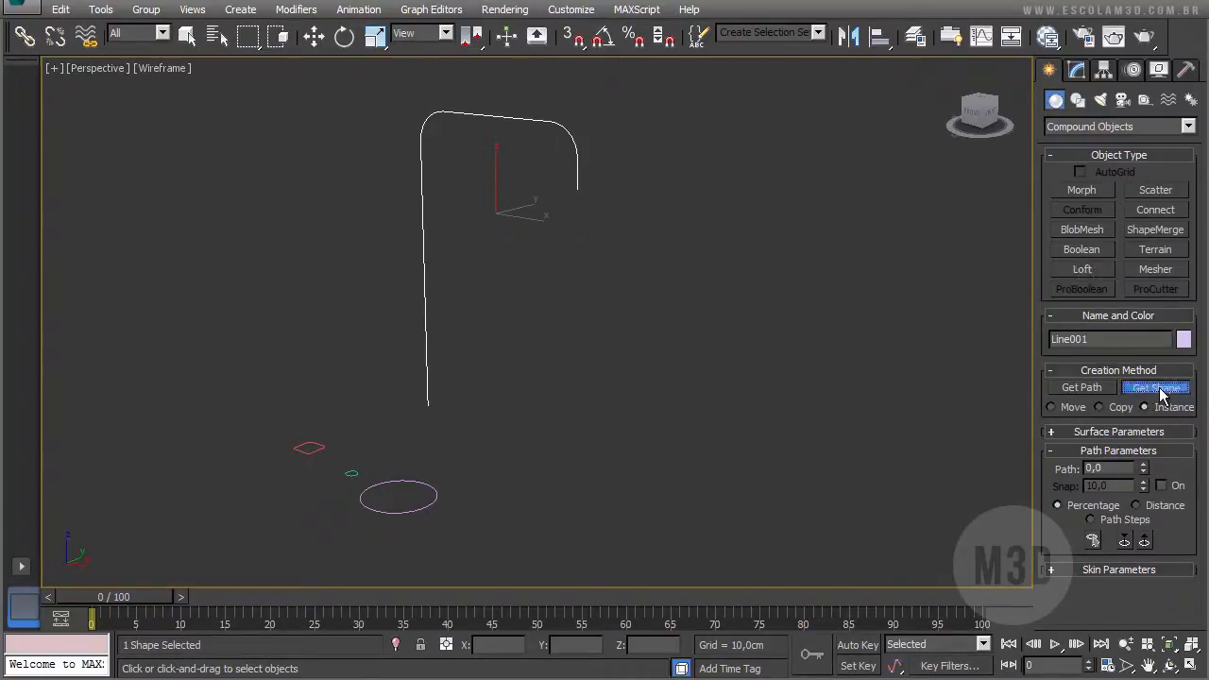
{"action": "left_click", "coordinate": [323, 444]}
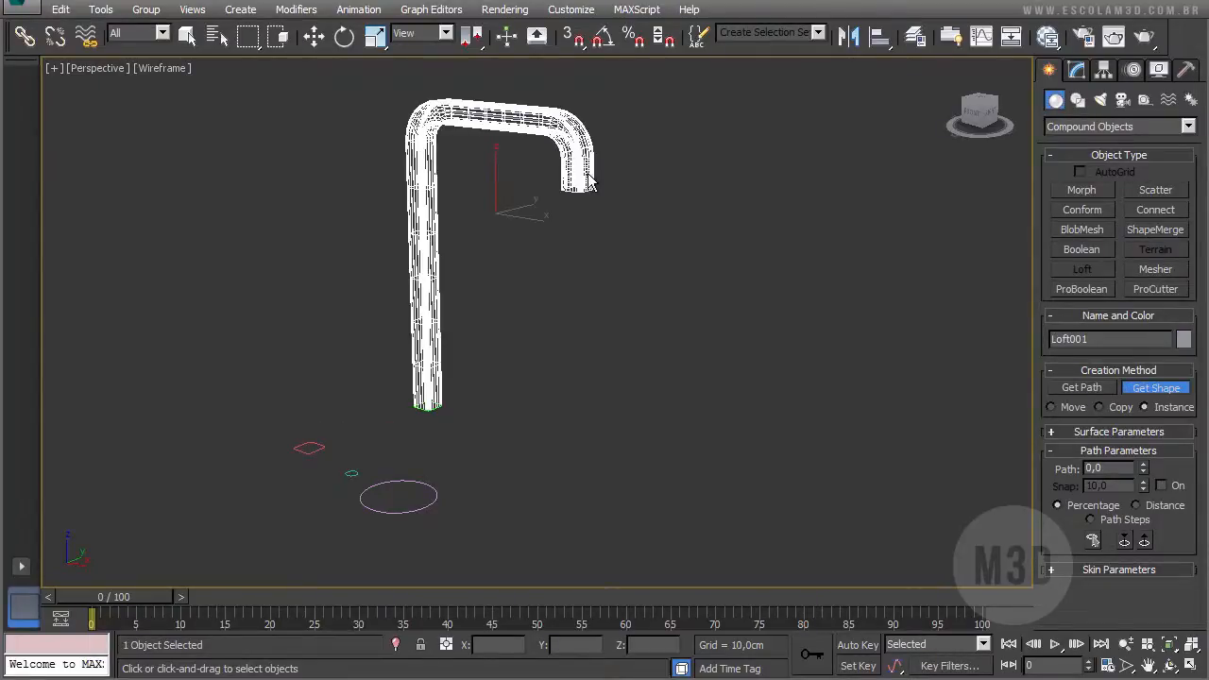
Step: Switch the Perspective view's display from wireframe to Shaded
{"action": "left_click", "coordinate": [182, 71]}
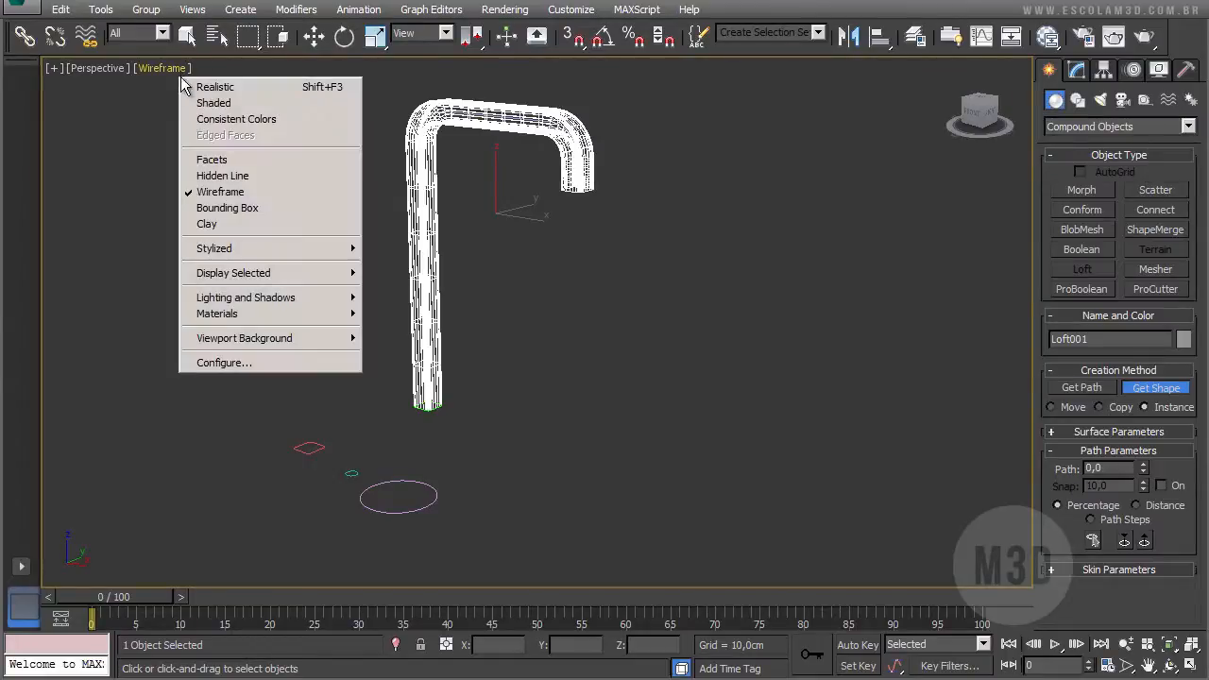
{"action": "left_click", "coordinate": [213, 111]}
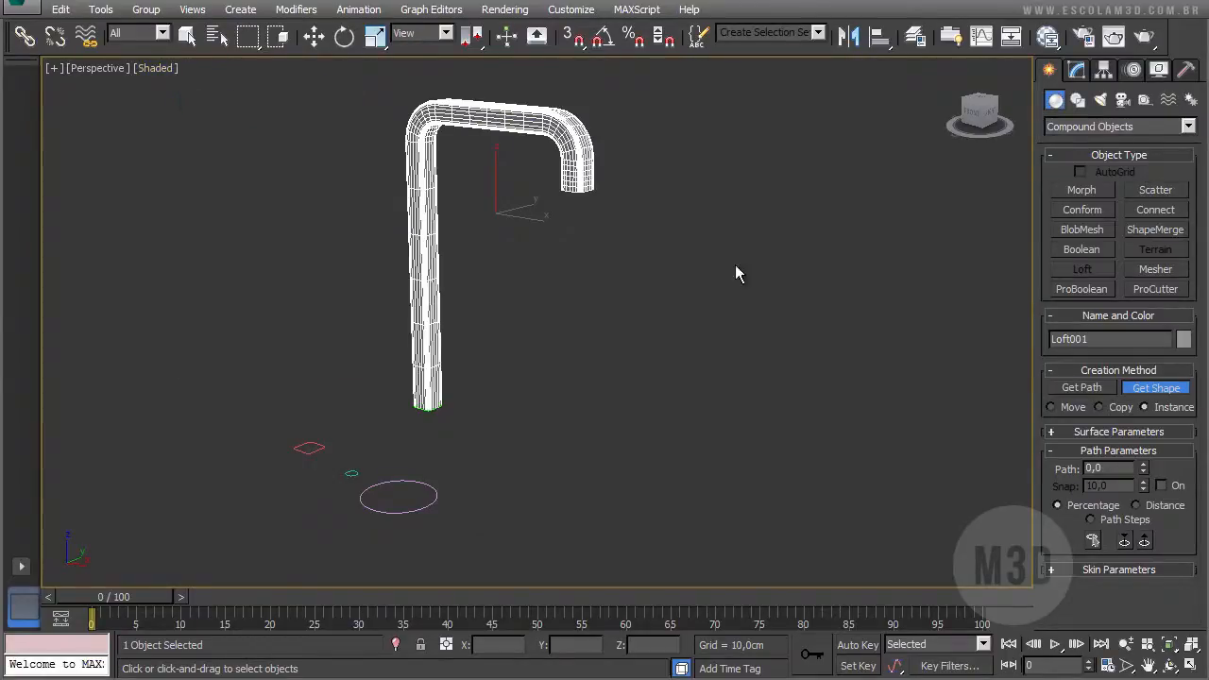
{"action": "mouse_move", "coordinate": [735, 265]}
{"action": "middle_mouse_down", "text": "alt"}
{"action": "mouse_move", "coordinate": [818, 302]}
{"action": "mouse_move", "coordinate": [680, 315]}
{"action": "mouse_move", "coordinate": [634, 352]}
{"action": "mouse_move", "coordinate": [680, 334]}
{"action": "mouse_move", "coordinate": [510, 309]}
{"action": "mouse_move", "coordinate": [536, 309]}
{"action": "middle_mouse_up", "text": "alt"}
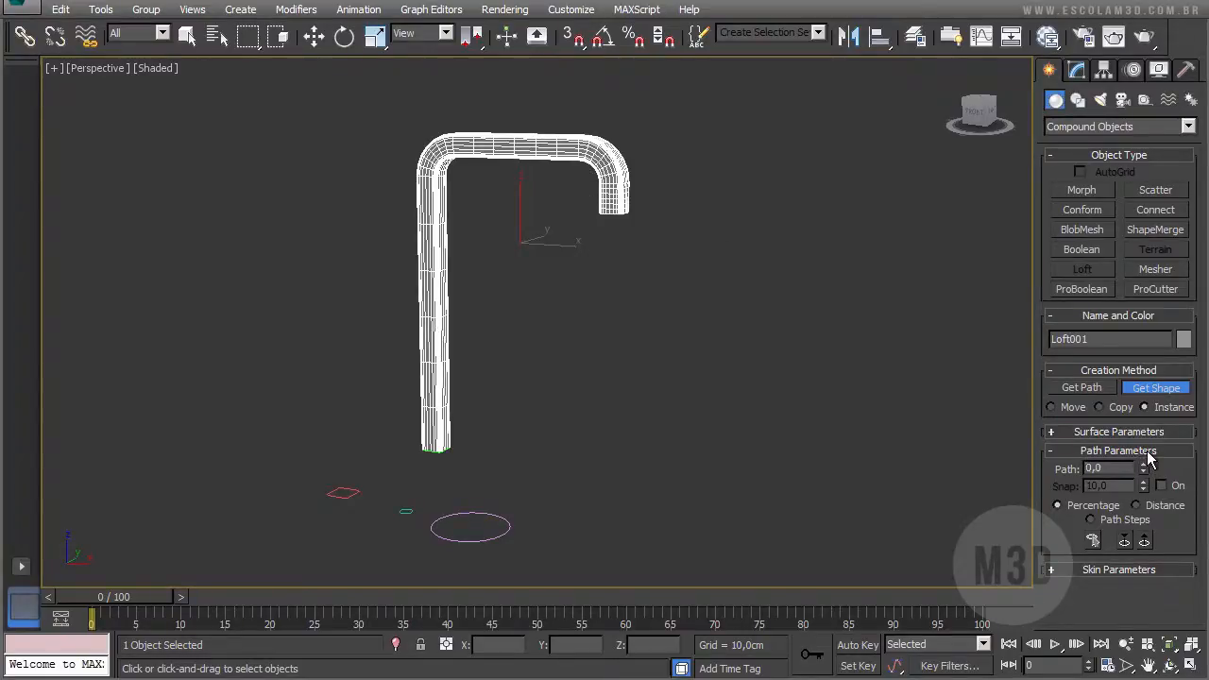
Step: Try the loft's path position at 100 percent and return it to 0
{"action": "left_click", "coordinate": [1100, 468]}
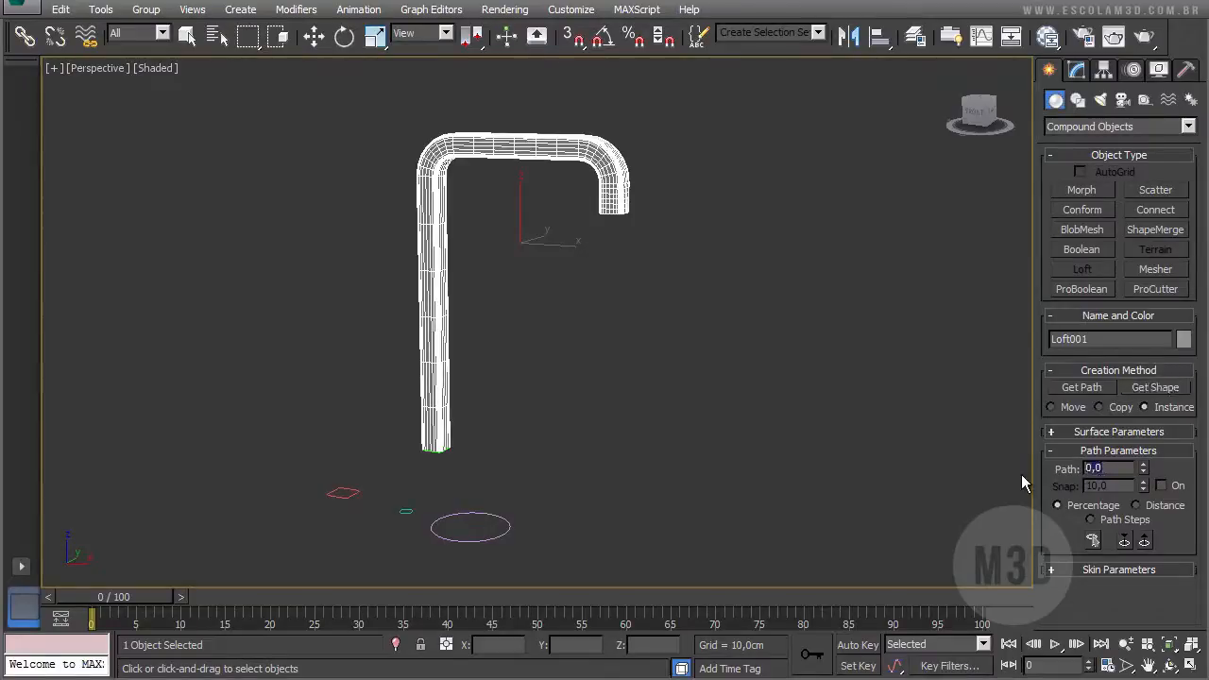
{"action": "type", "text": "100"}
{"action": "key", "text": "Return"}
{"action": "type", "text": "0"}
{"action": "key", "text": "Return"}
Step: Turn off the loft's skin display in its skin parameters so only the path and cross-section shapes are drawn
{"action": "left_click", "coordinate": [1100, 569]}
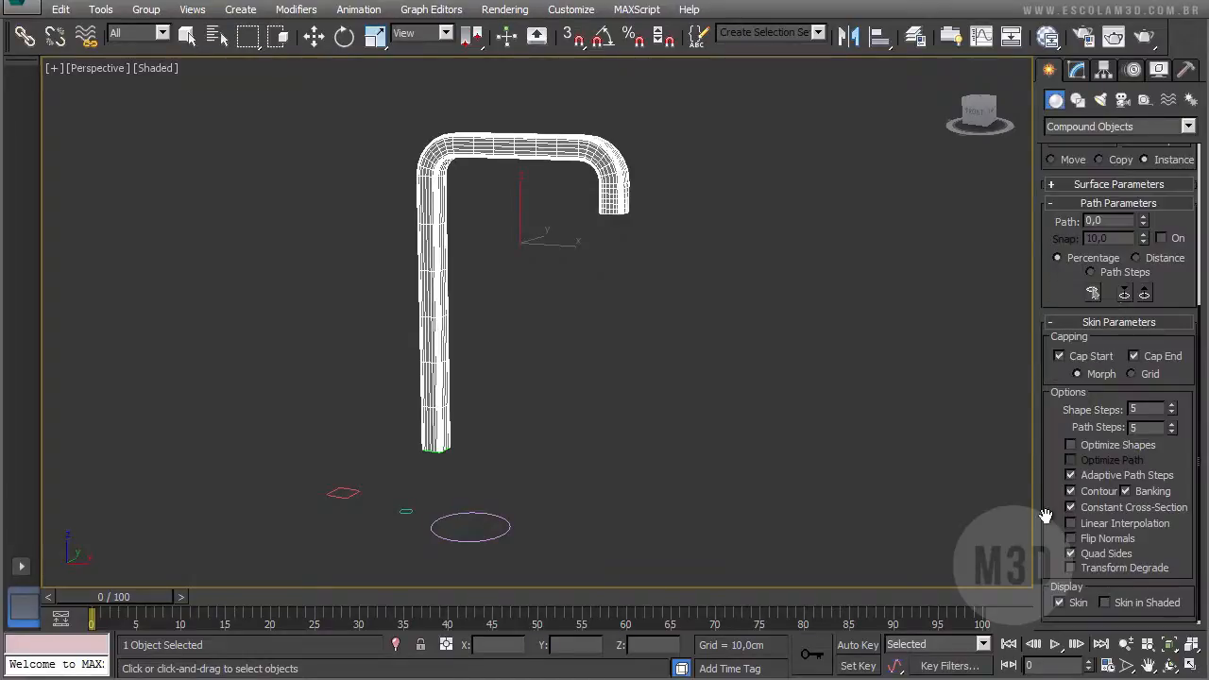
{"action": "left_click", "coordinate": [1059, 601]}
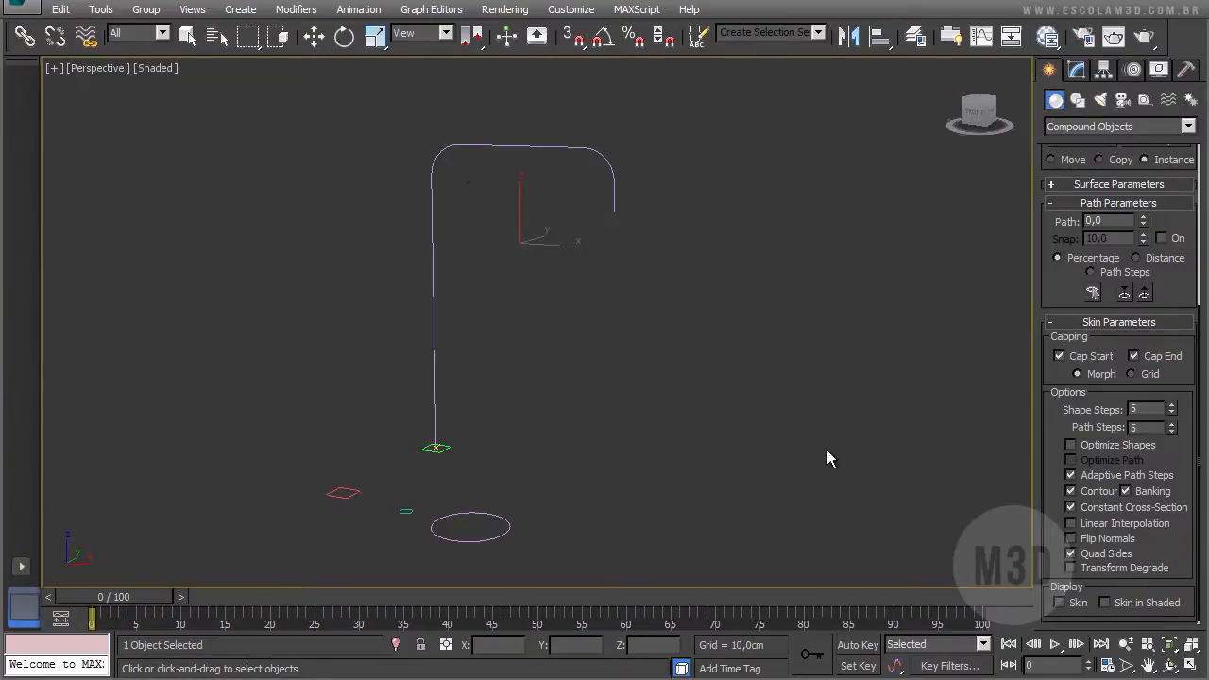
{"action": "left_click", "coordinate": [1059, 602]}
{"action": "left_click", "coordinate": [1080, 607]}
{"action": "middle_click_drag", "start_coordinate": [557, 427], "coordinate": [625, 437]}
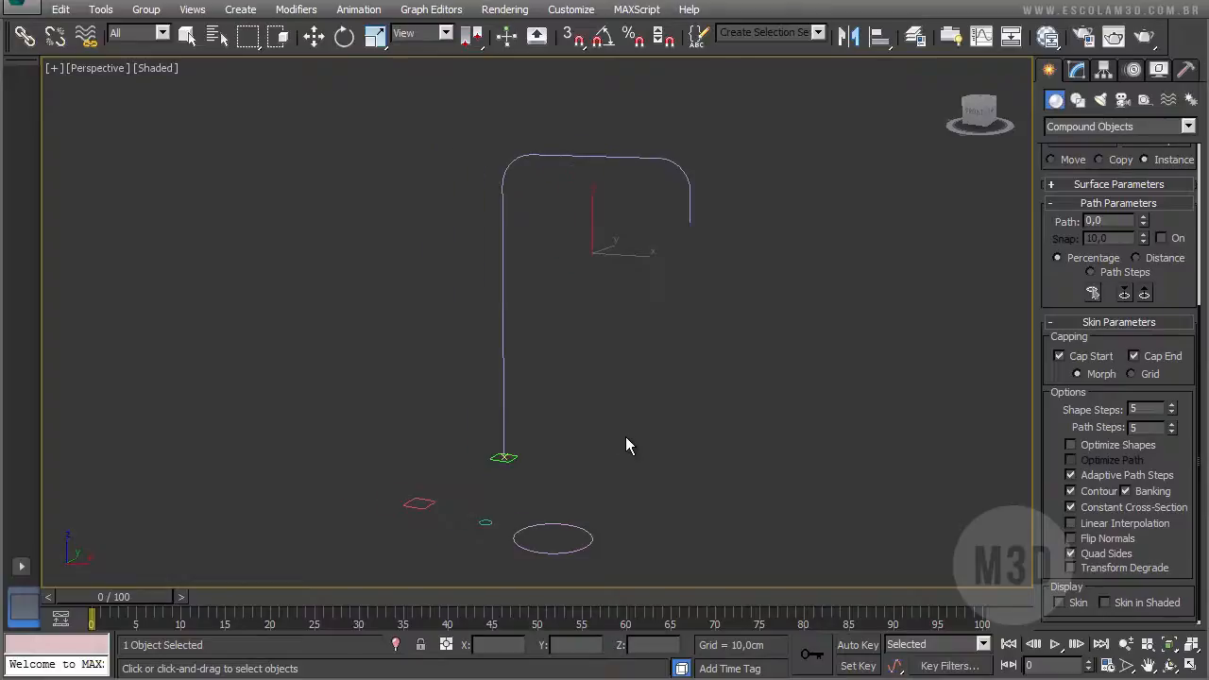
{"action": "scroll", "coordinate": [622, 437], "scroll_direction": "up", "scroll_amount": 3}
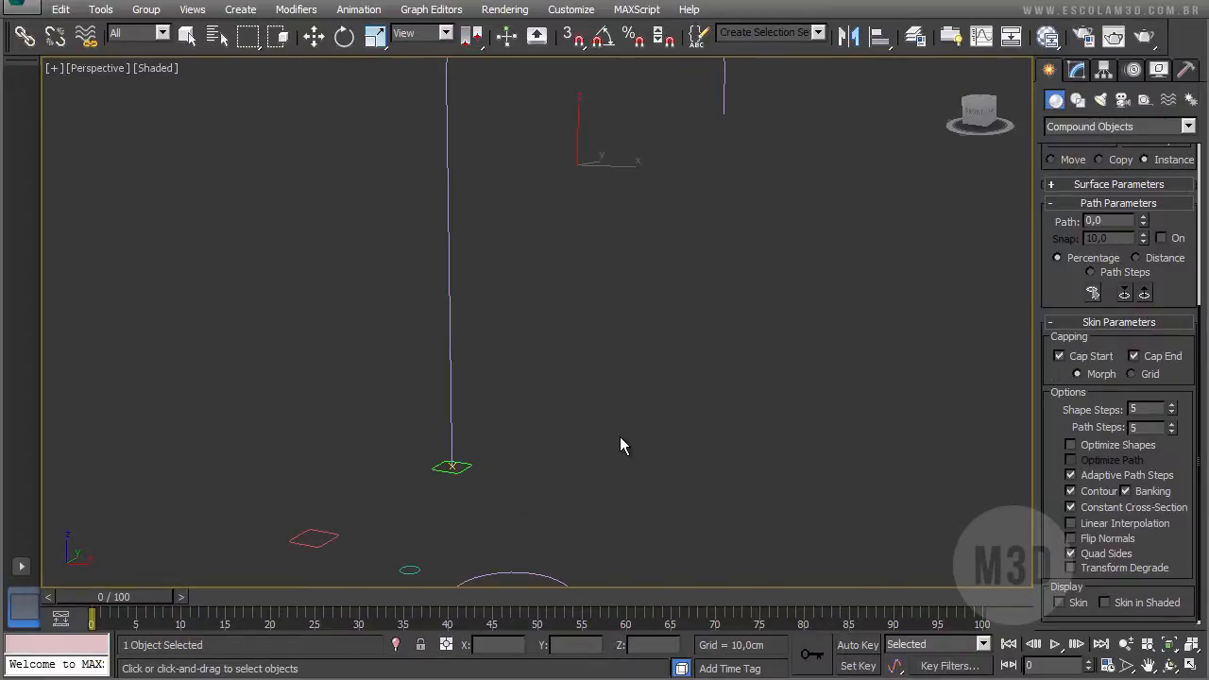
Step: Set the loft's path position to 5 percent and get the small circle as the cross-section there
{"action": "left_click", "coordinate": [457, 467]}
{"action": "left_click", "coordinate": [459, 471]}
{"action": "scroll", "coordinate": [1044, 284], "scroll_direction": "up", "scroll_amount": 5}
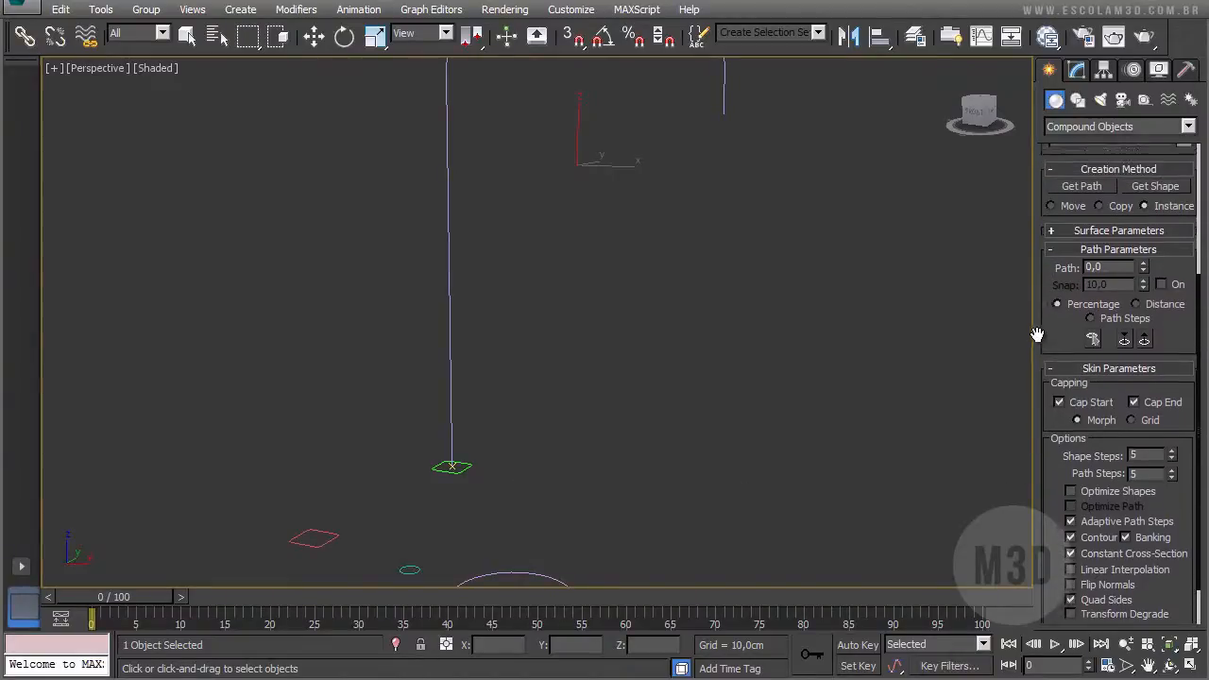
{"action": "scroll", "coordinate": [1069, 418], "scroll_direction": "up", "scroll_amount": 2}
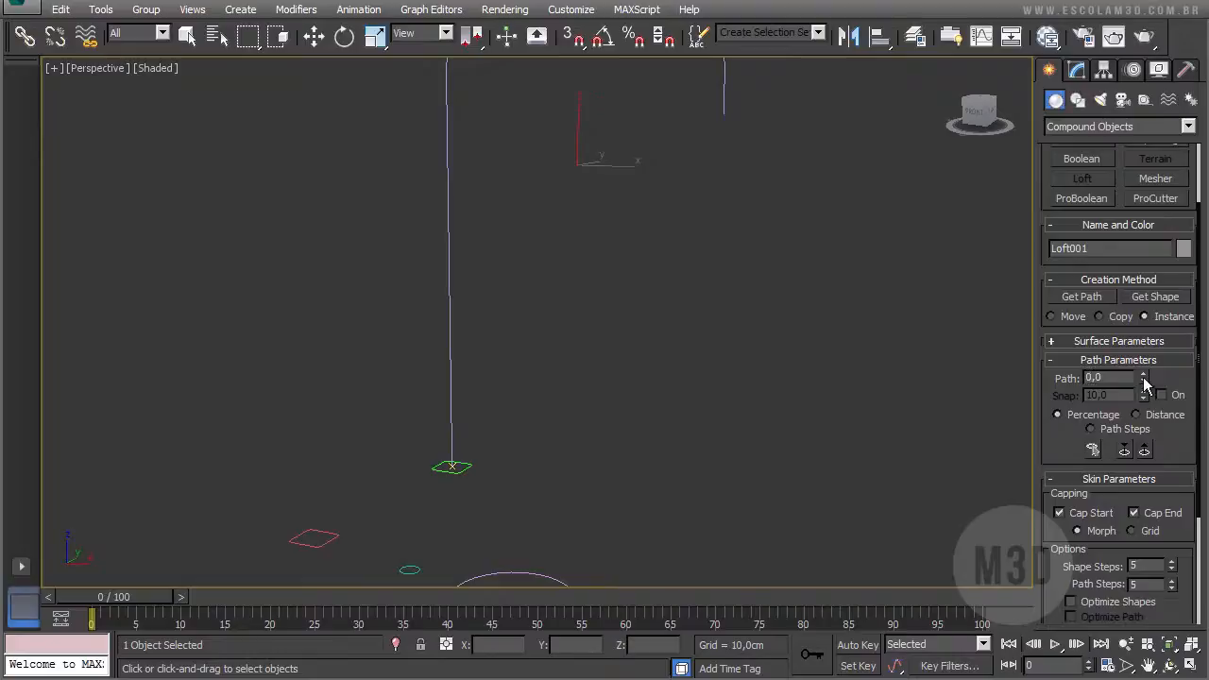
{"action": "mouse_move", "coordinate": [1144, 380]}
{"action": "left_mouse_down"}
{"action": "mouse_move", "coordinate": [1120, 310]}
{"action": "mouse_move", "coordinate": [1107, 45]}
{"action": "left_mouse_up"}
{"action": "left_click", "coordinate": [1124, 377]}
{"action": "type", "text": "5,0"}
{"action": "key", "text": "Return"}
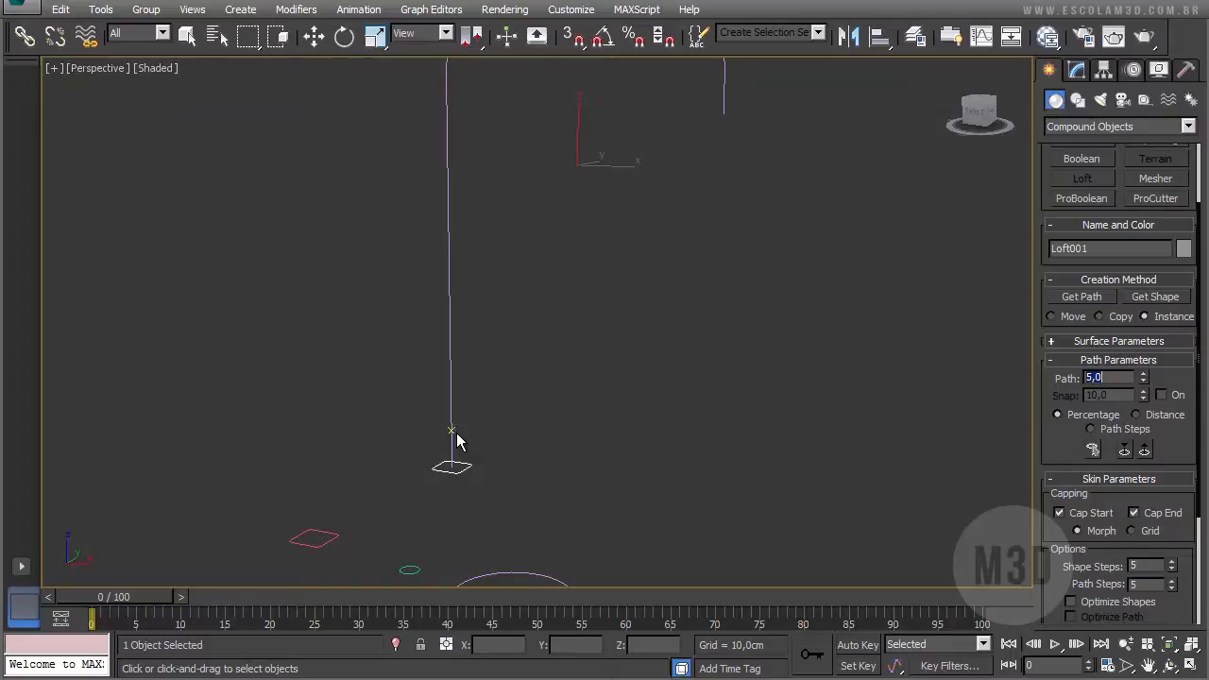
{"action": "left_click", "coordinate": [1157, 296]}
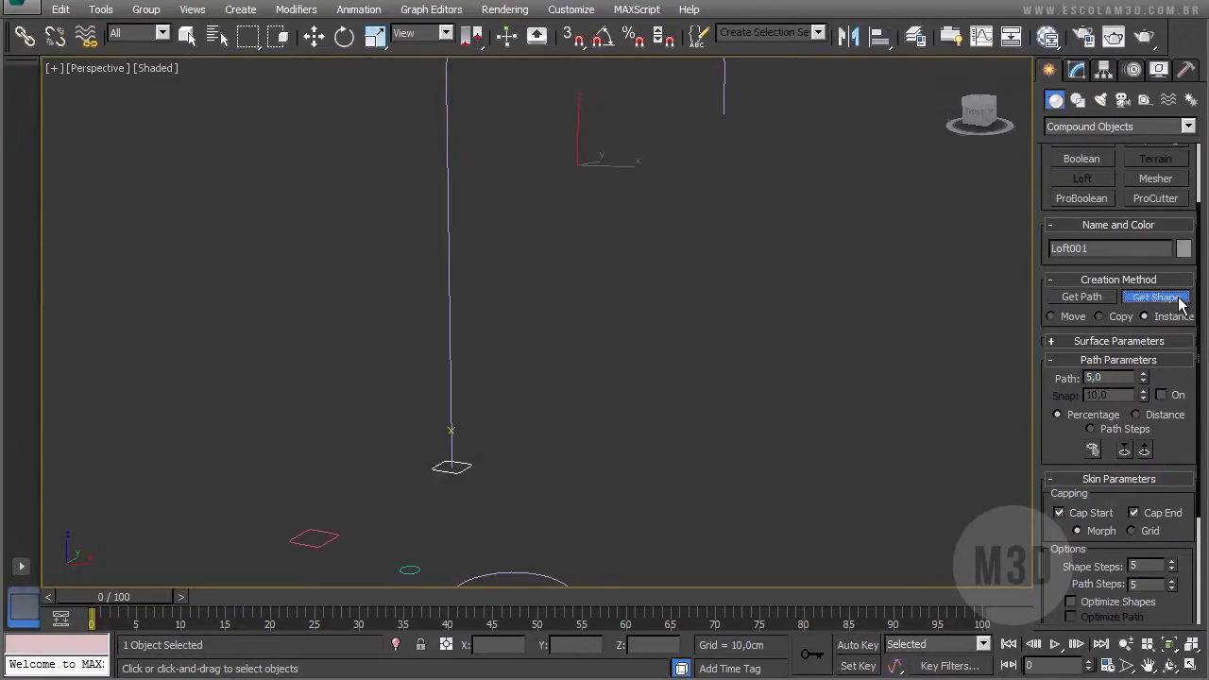
{"action": "left_click", "coordinate": [419, 570]}
Step: Turn the loft's skin display back on
{"action": "left_click_drag", "start_coordinate": [1052, 567], "coordinate": [1049, 404]}
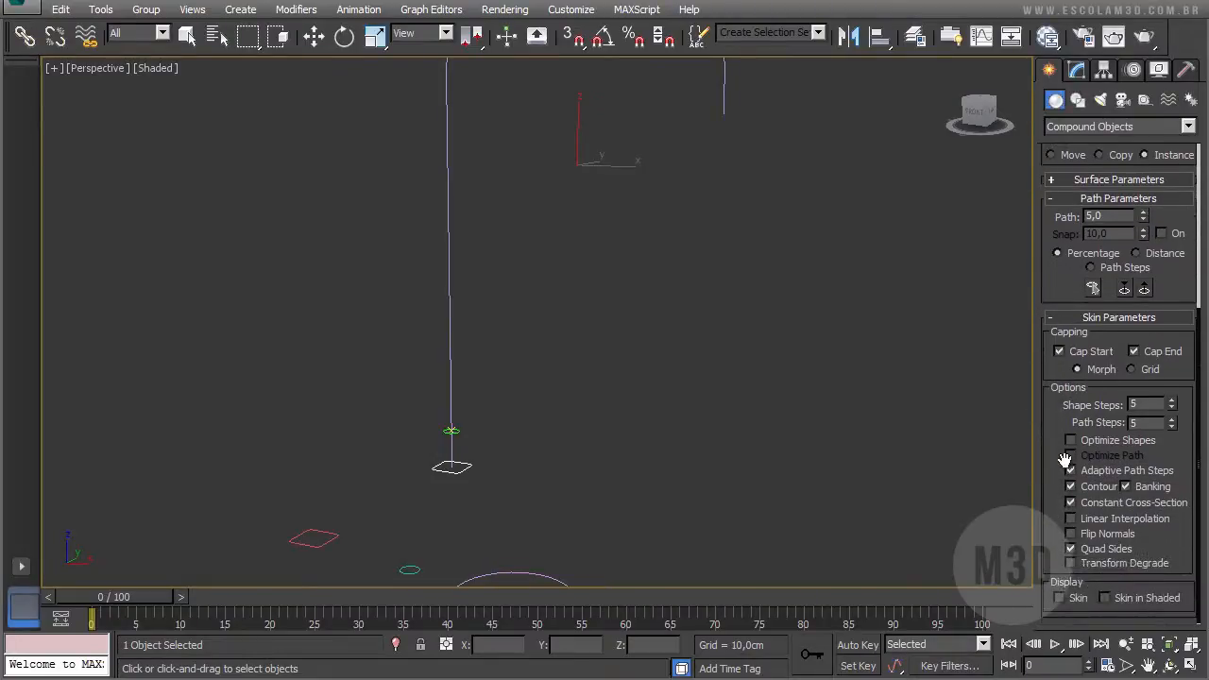
{"action": "left_click", "coordinate": [1074, 583]}
{"action": "left_click", "coordinate": [1072, 604]}
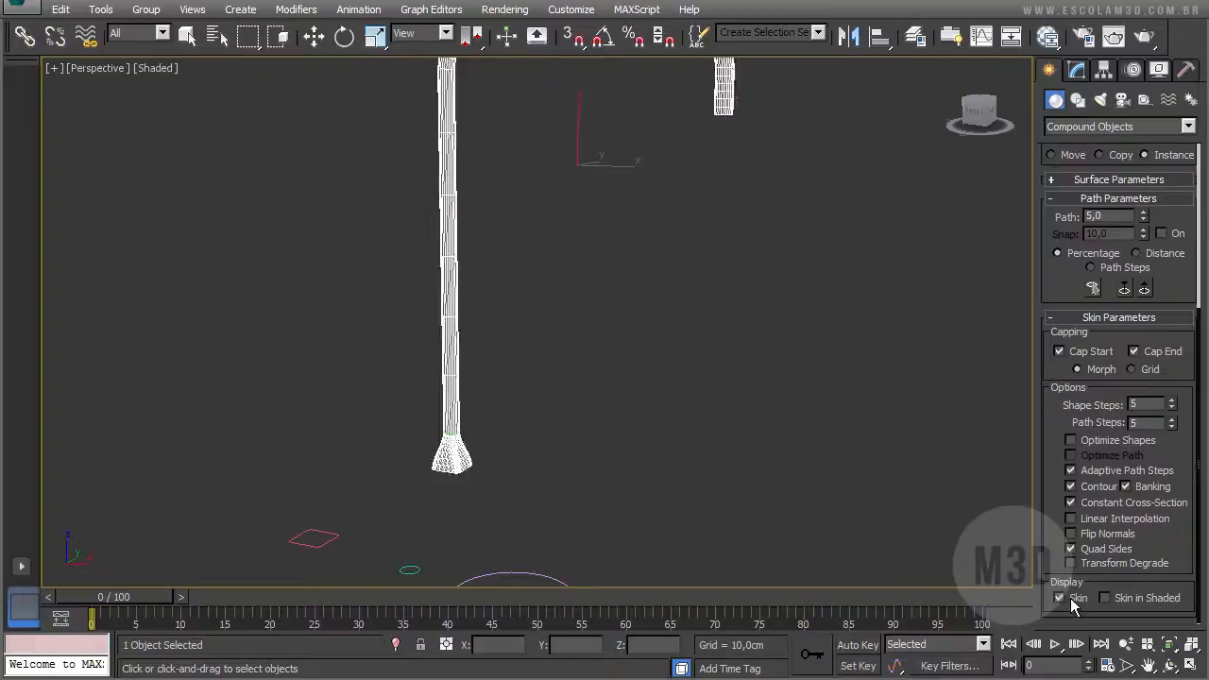
Step: Examine the lofted pipe's transition from the rounded-rectangle base to the circular section, and the pipe up to its open end
{"action": "middle_click_drag", "start_coordinate": [526, 296], "coordinate": [513, 319]}
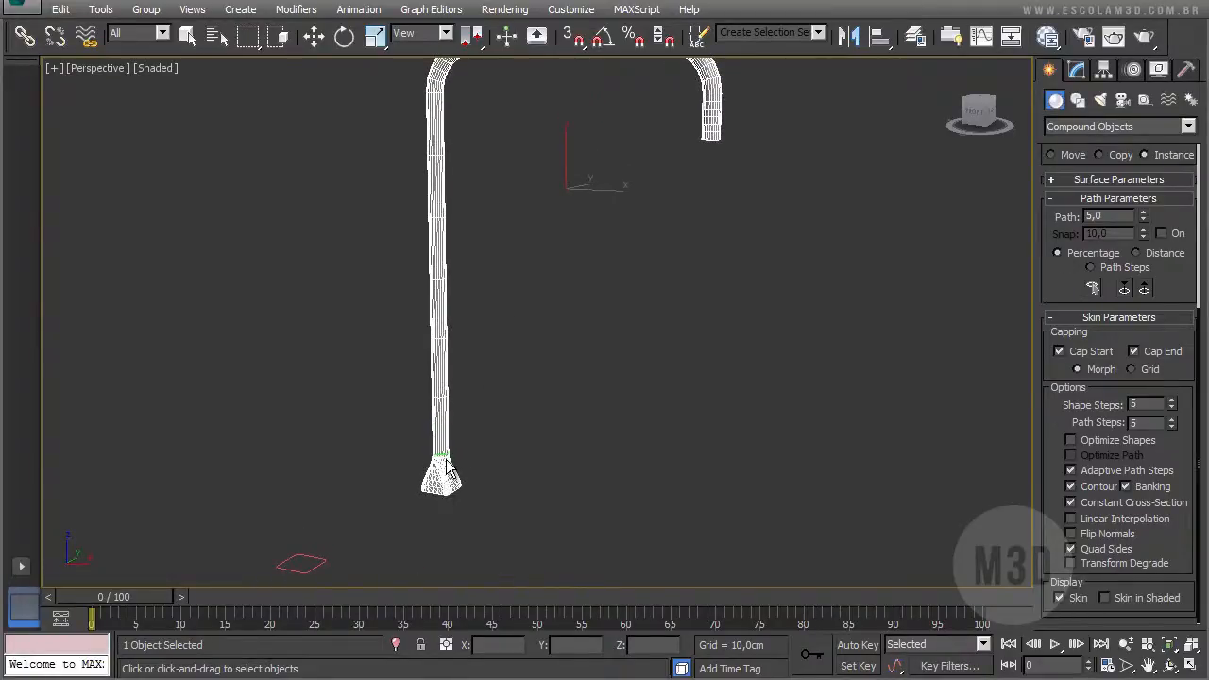
{"action": "scroll", "coordinate": [451, 463], "scroll_direction": "up", "scroll_amount": 5}
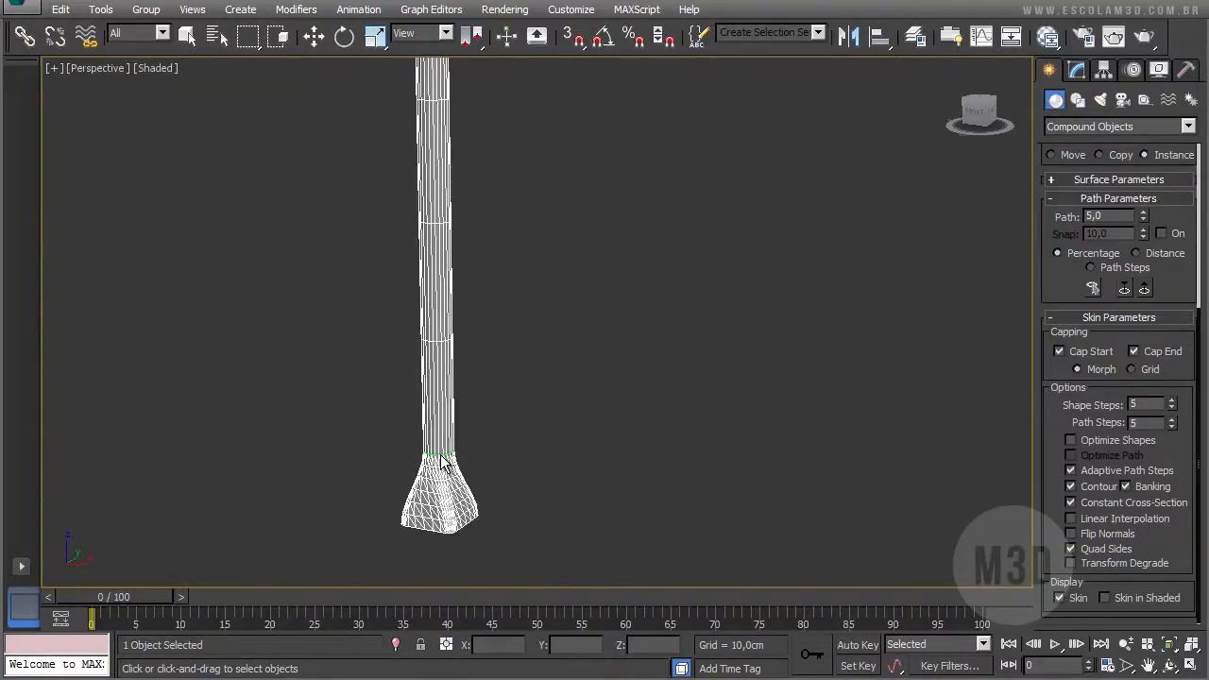
{"action": "scroll", "coordinate": [529, 453], "scroll_direction": "down", "scroll_amount": 5}
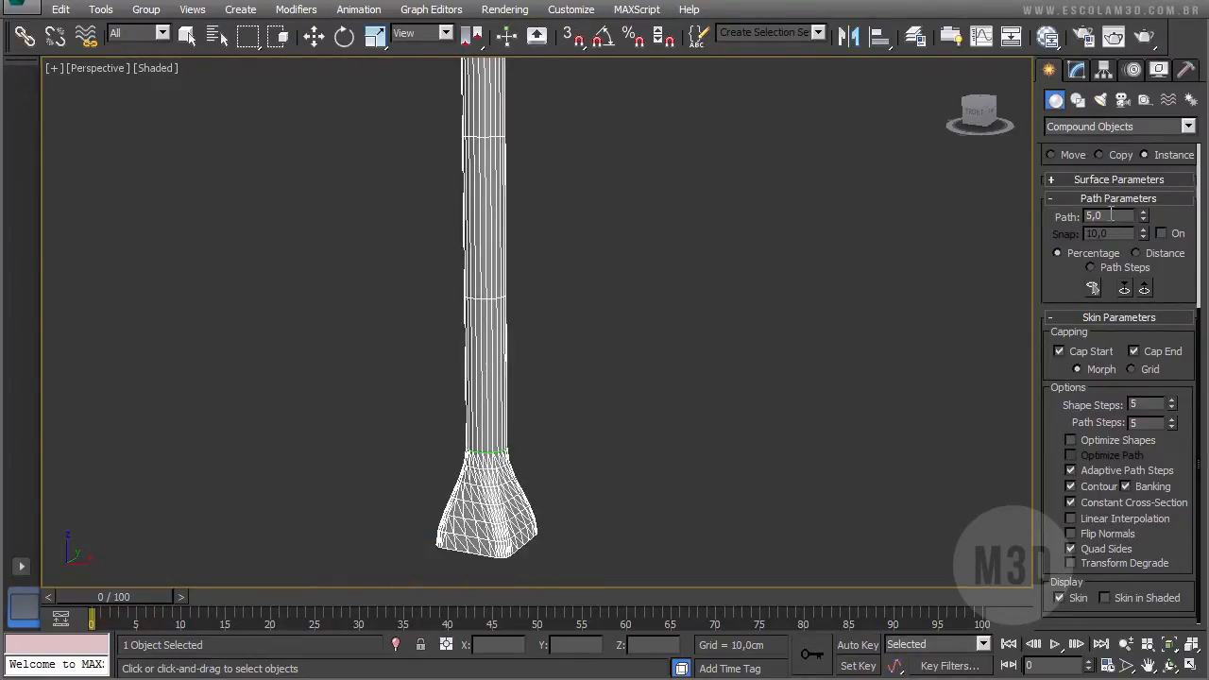
{"action": "middle_click_drag", "start_coordinate": [775, 245], "coordinate": [707, 224]}
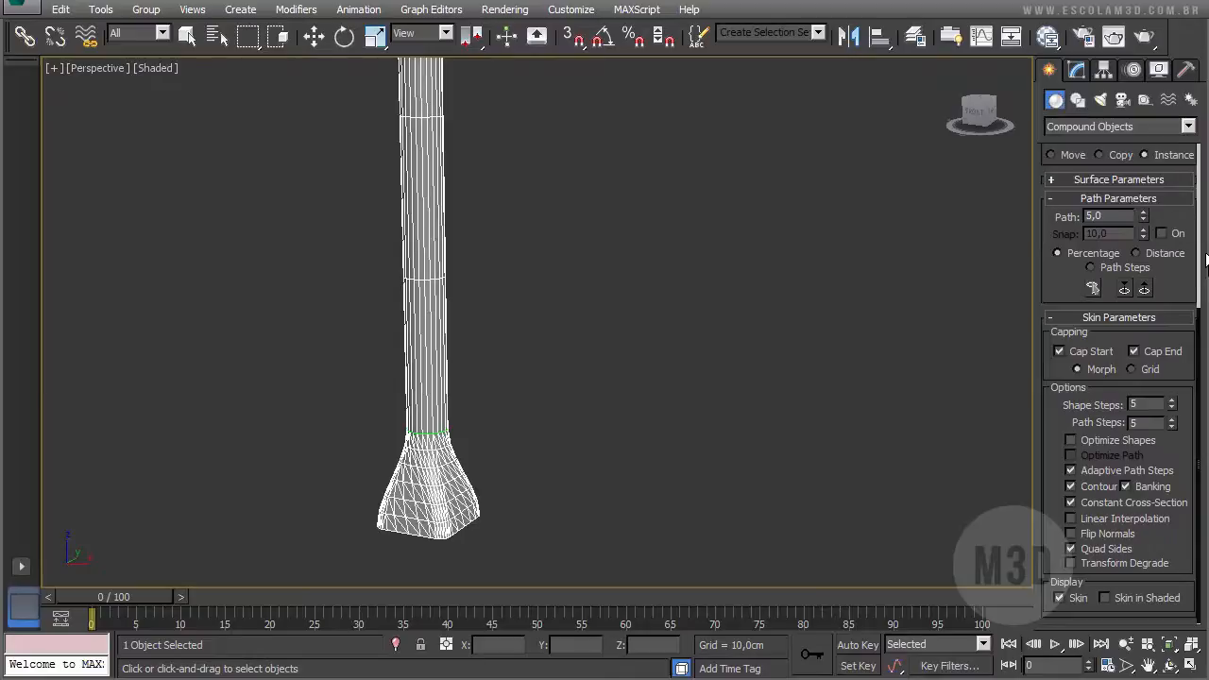
{"action": "scroll", "coordinate": [1178, 261], "scroll_direction": "up", "scroll_amount": 3}
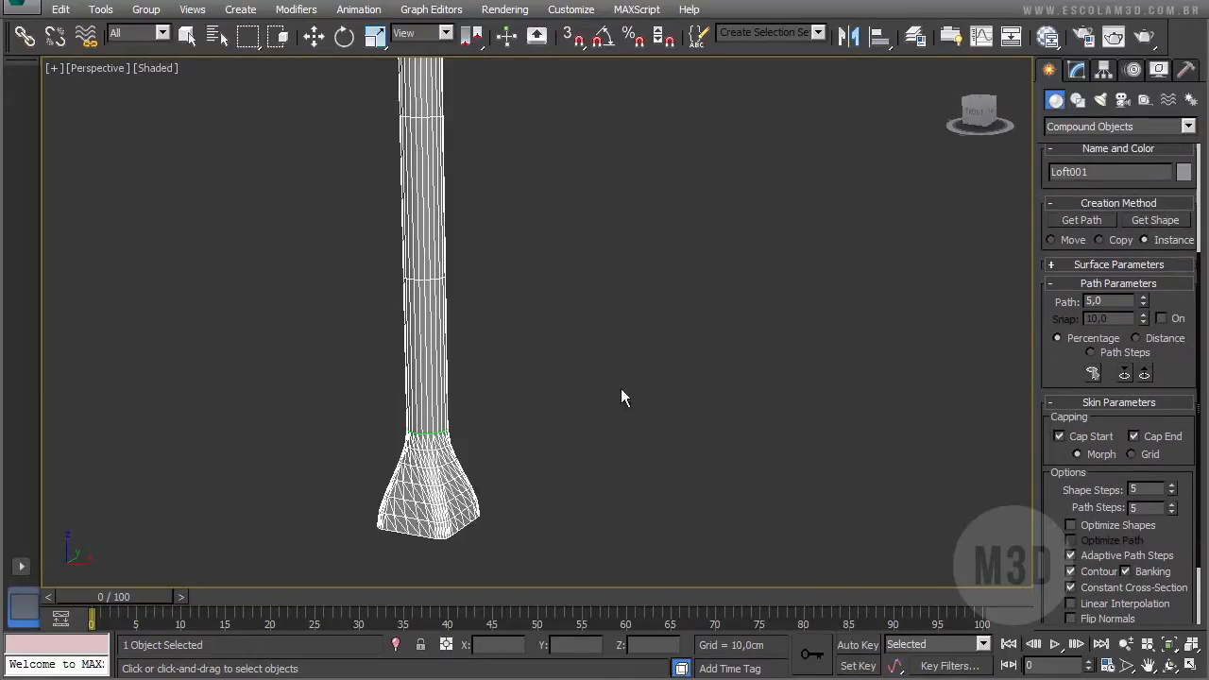
{"action": "scroll", "coordinate": [658, 256], "scroll_direction": "down", "scroll_amount": 4}
{"action": "scroll", "coordinate": [292, 504], "scroll_direction": "down", "scroll_amount": 3}
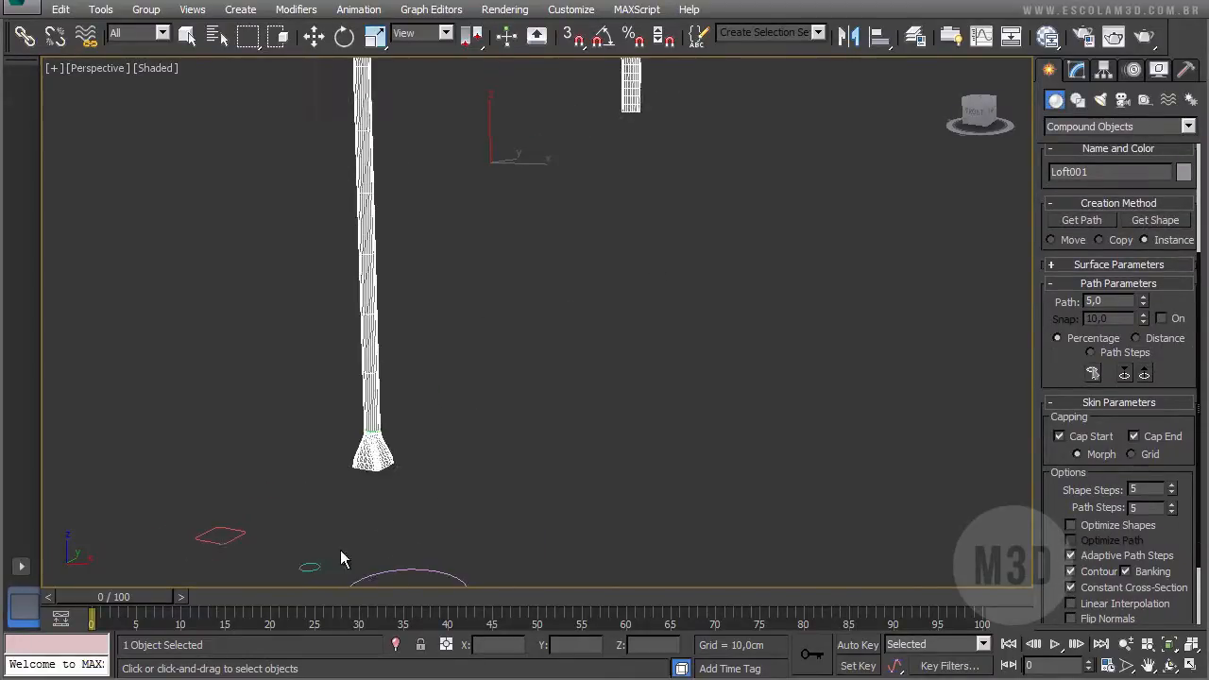
{"action": "scroll", "coordinate": [652, 253], "scroll_direction": "down", "scroll_amount": 3}
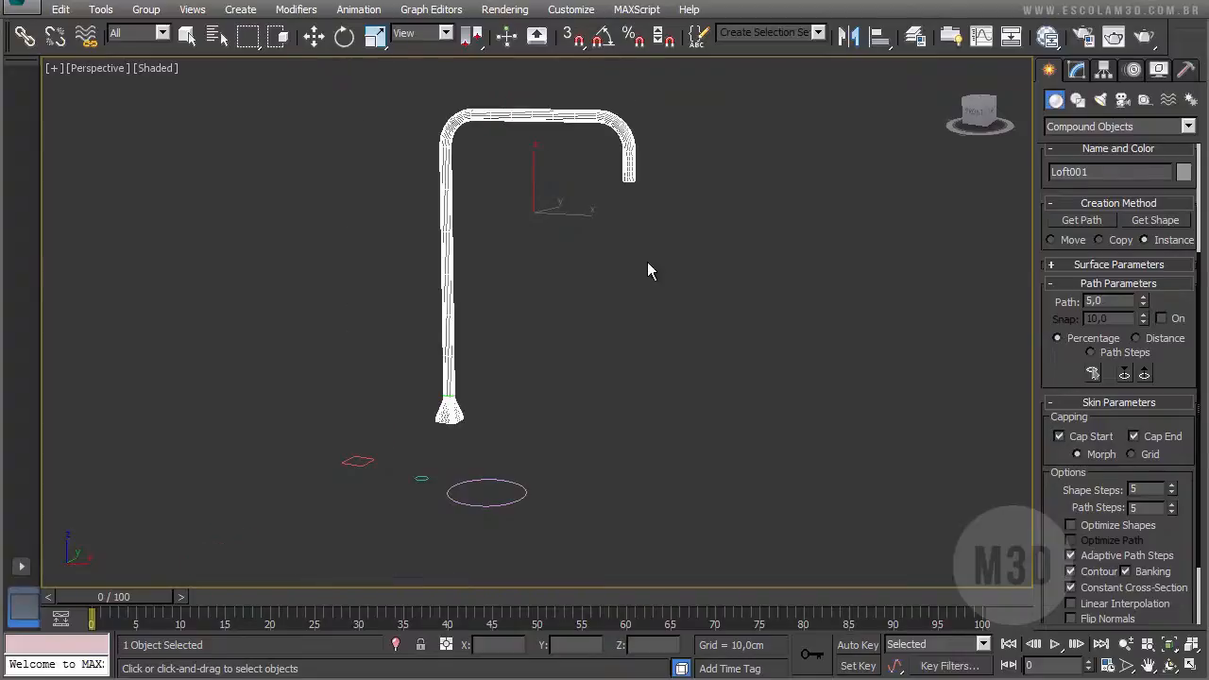
{"action": "scroll", "coordinate": [647, 263], "scroll_direction": "up", "scroll_amount": 2}
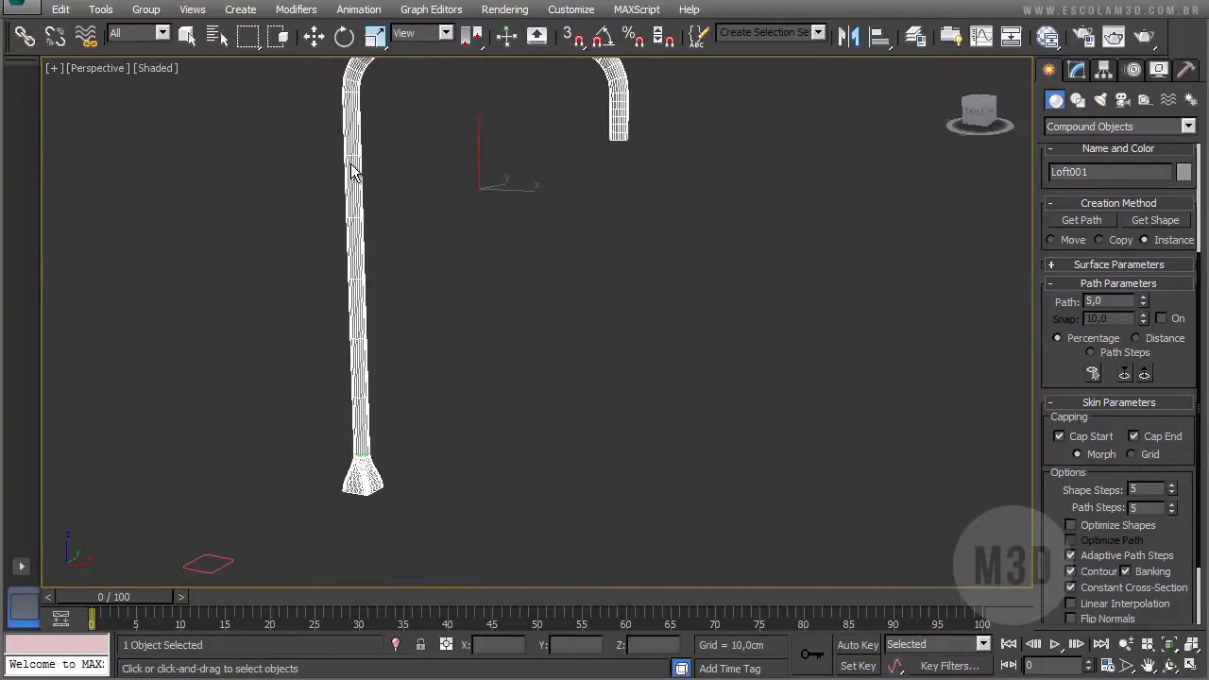
{"action": "middle_click_drag", "start_coordinate": [351, 102], "coordinate": [327, 149]}
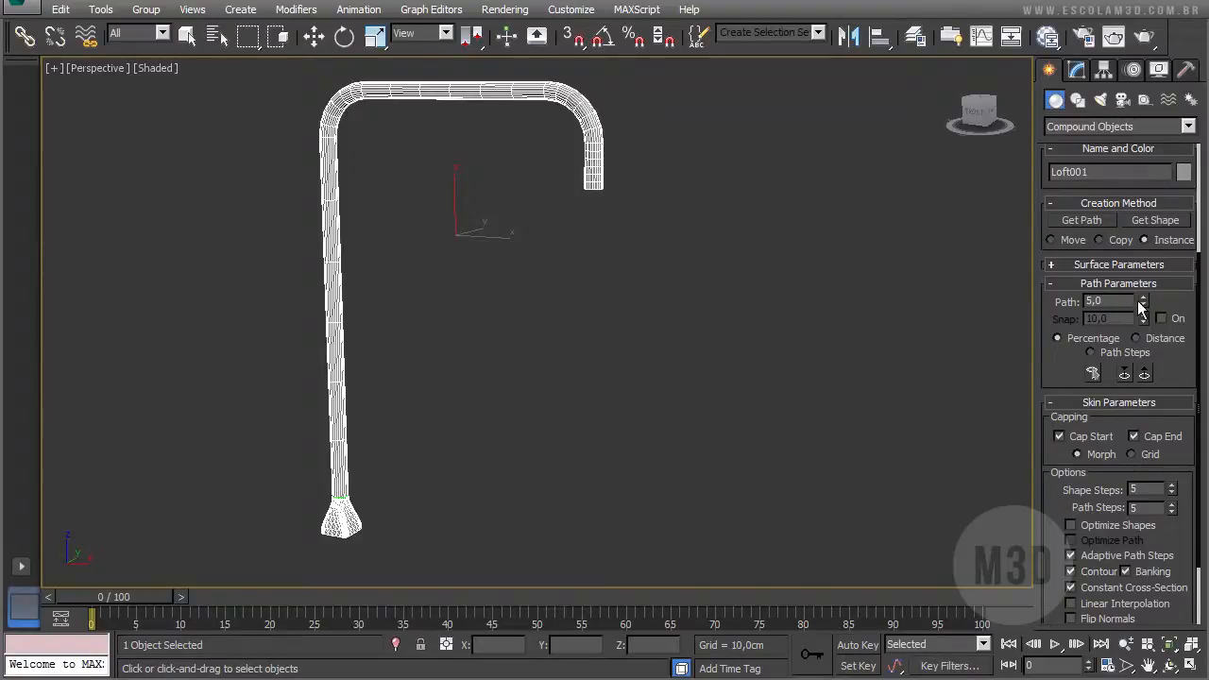
Step: Raise the loft's path position to about 18 percent and turn off its skin display
{"action": "left_click_drag", "start_coordinate": [1144, 300], "coordinate": [1154, 54]}
{"action": "scroll", "coordinate": [1058, 567], "scroll_direction": "down", "scroll_amount": 3}
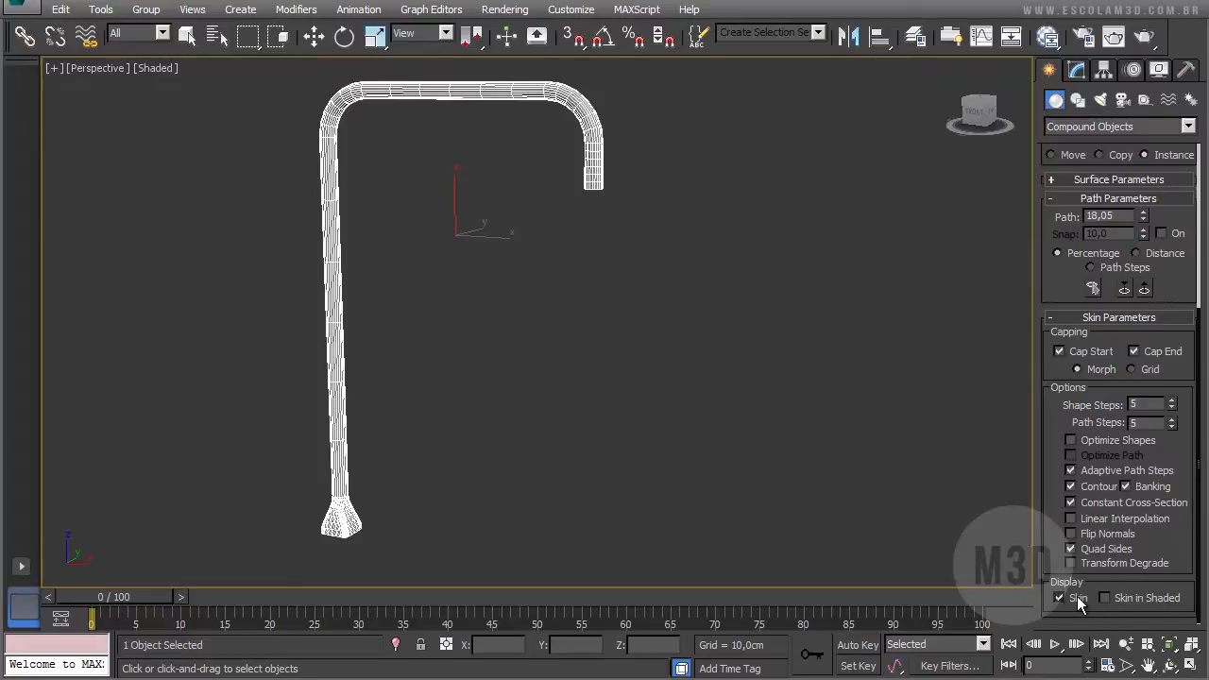
{"action": "left_click", "coordinate": [1060, 598]}
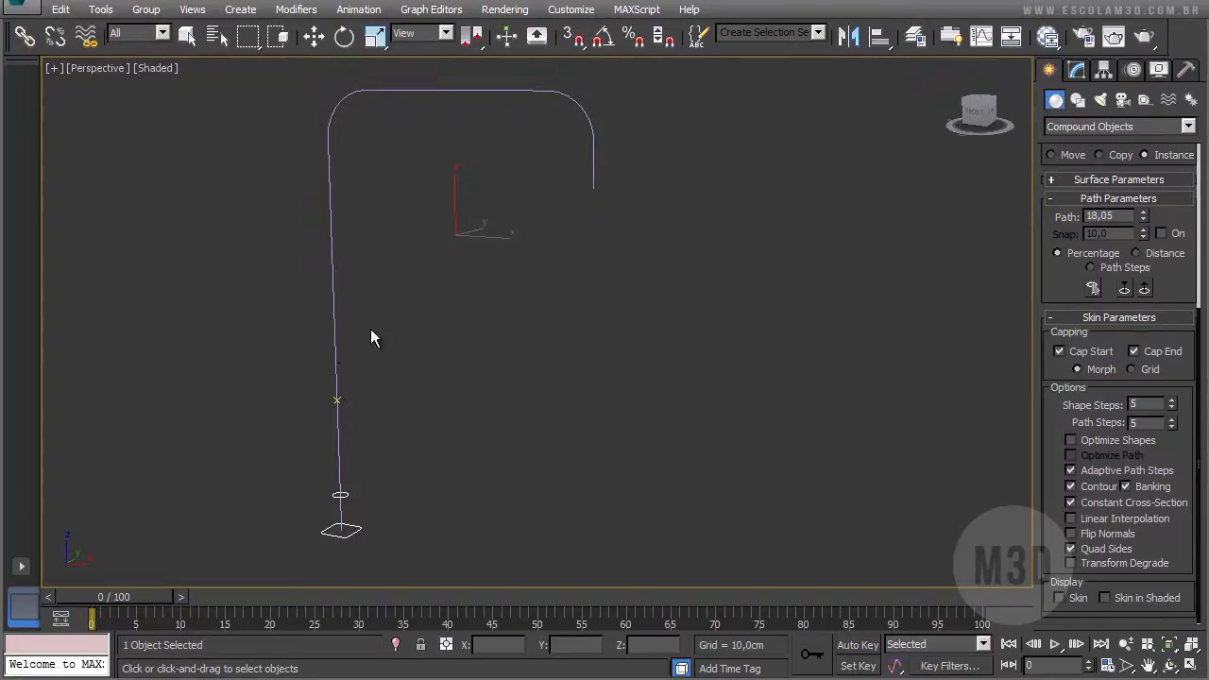
Step: Set the loft's path position to 96 percent and get the small circle as the cross-section there
{"action": "left_click", "coordinate": [1078, 217]}
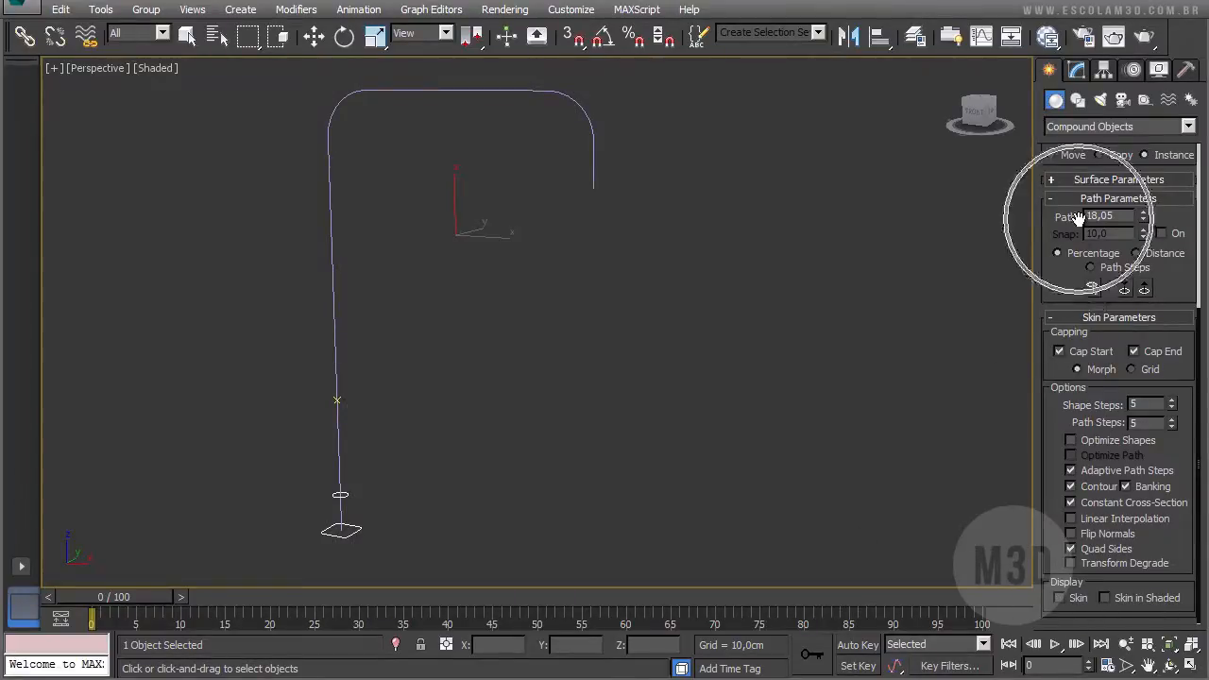
{"action": "left_click", "coordinate": [1079, 218]}
{"action": "left_click", "coordinate": [1144, 215]}
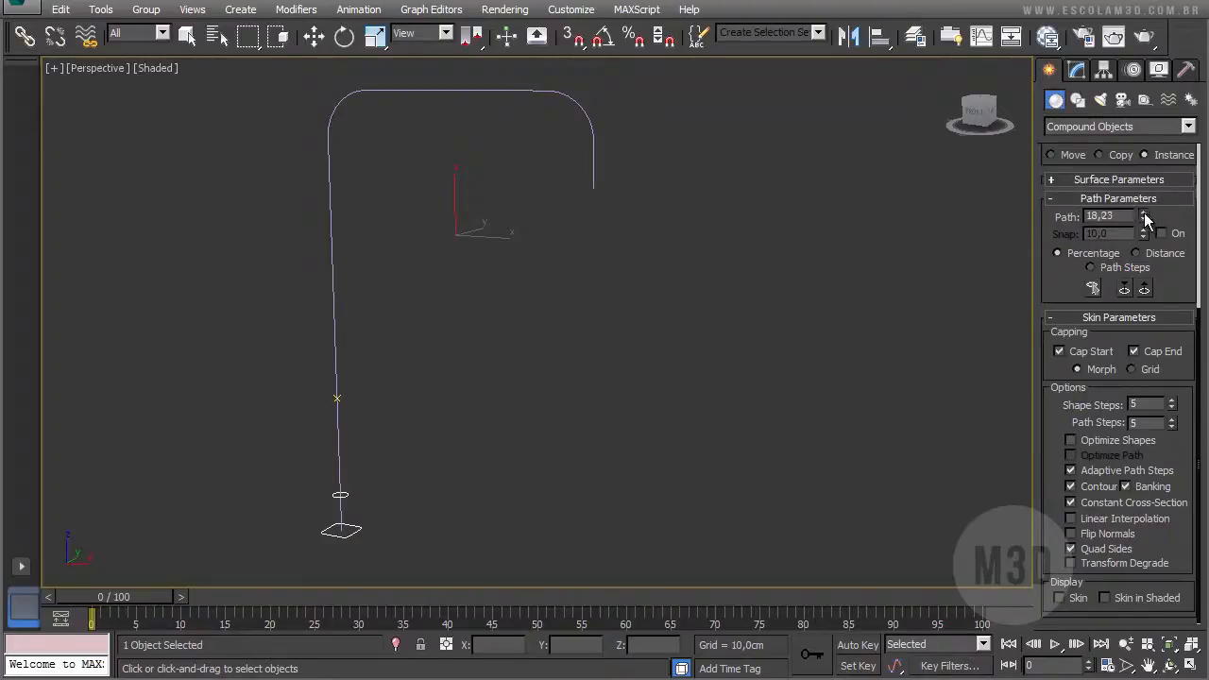
{"action": "mouse_move", "coordinate": [1146, 219]}
{"action": "left_mouse_down"}
{"action": "mouse_move", "coordinate": [1186, 72]}
{"action": "mouse_move", "coordinate": [1189, 0]}
{"action": "left_mouse_up"}
{"action": "left_click_drag", "start_coordinate": [1127, 217], "coordinate": [1008, 223]}
{"action": "type", "text": "96,0"}
{"action": "key", "text": "Return"}
{"action": "left_click_drag", "start_coordinate": [1177, 236], "coordinate": [1162, 310]}
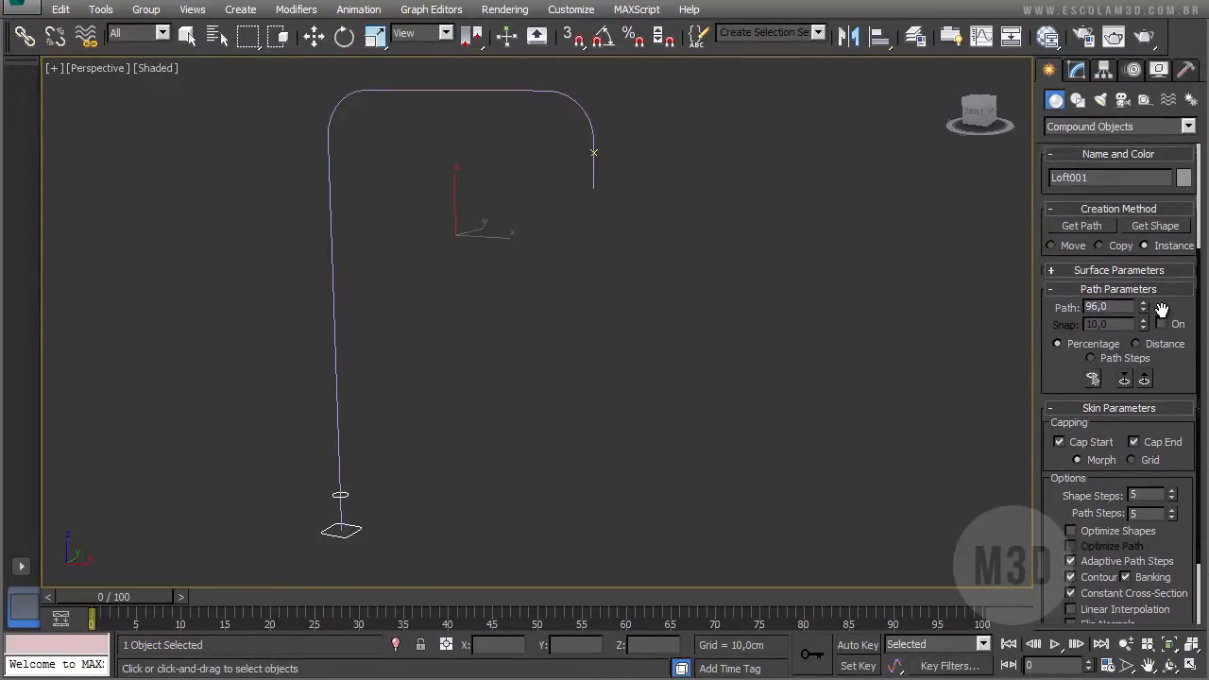
{"action": "left_click", "coordinate": [1155, 226]}
{"action": "middle_click_drag", "start_coordinate": [428, 388], "coordinate": [423, 323], "text": "alt"}
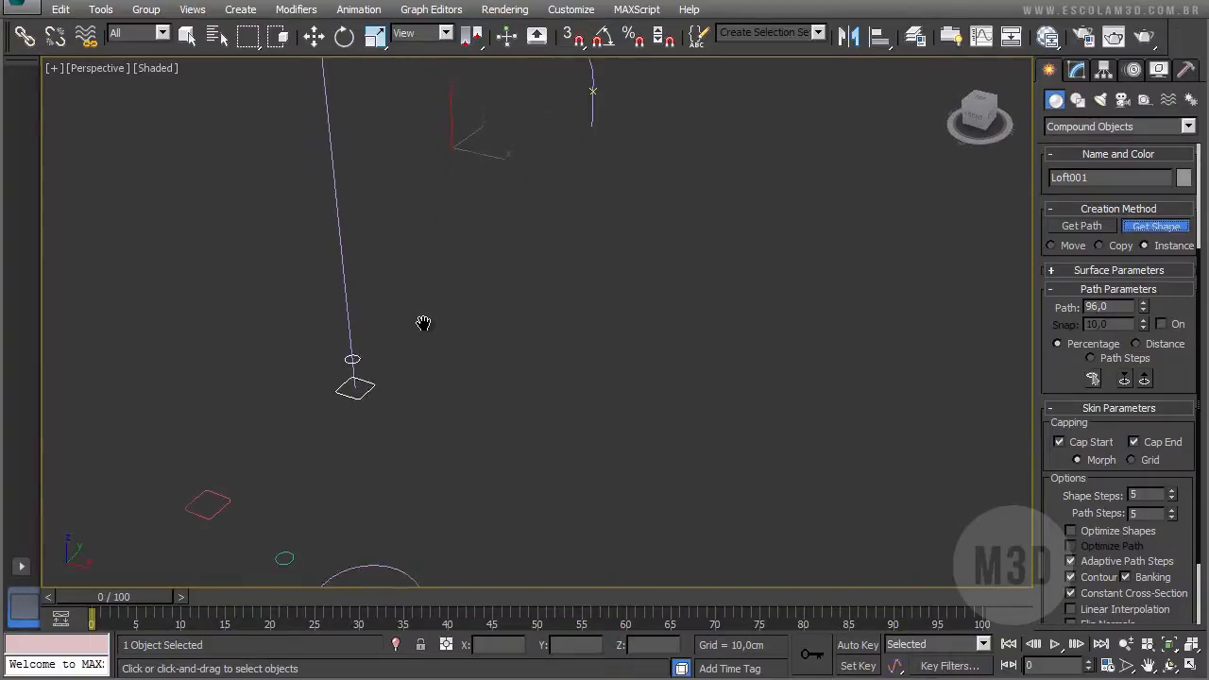
{"action": "left_click", "coordinate": [288, 558]}
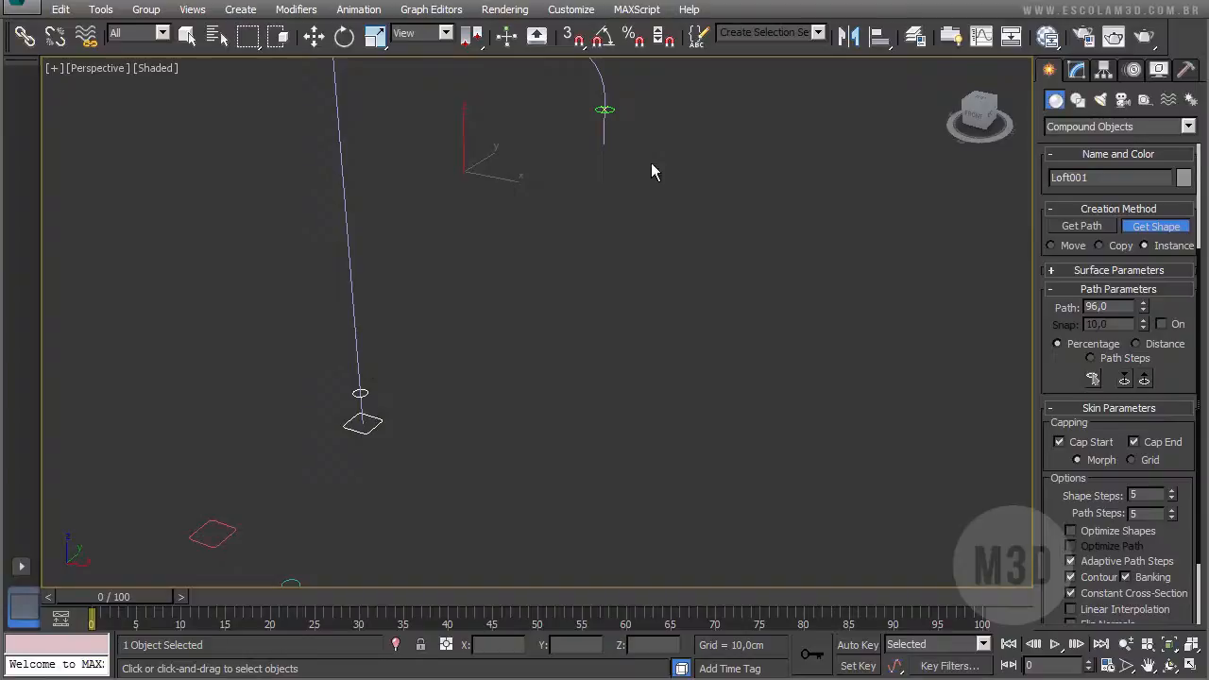
Step: Turn the loft's skin display back on and check the pipe around the new cross-section near its open end
{"action": "scroll", "coordinate": [1073, 591], "scroll_direction": "down", "scroll_amount": 3}
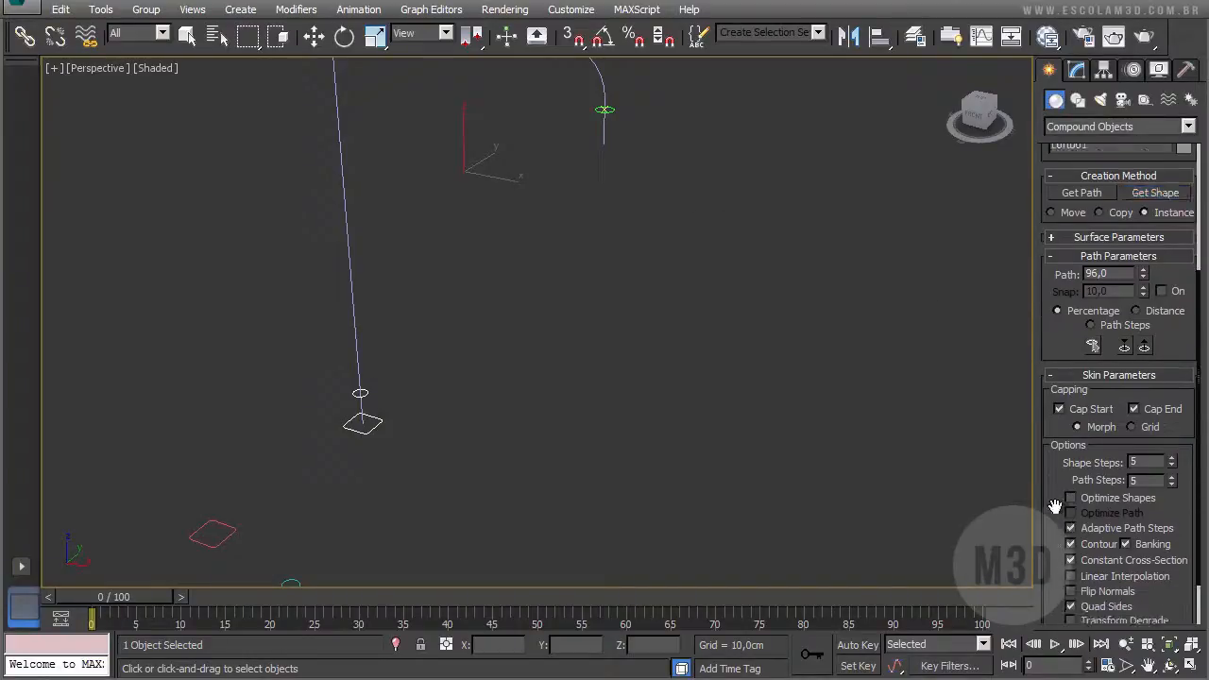
{"action": "left_click", "coordinate": [1059, 598]}
{"action": "middle_click_drag", "start_coordinate": [514, 204], "coordinate": [432, 243]}
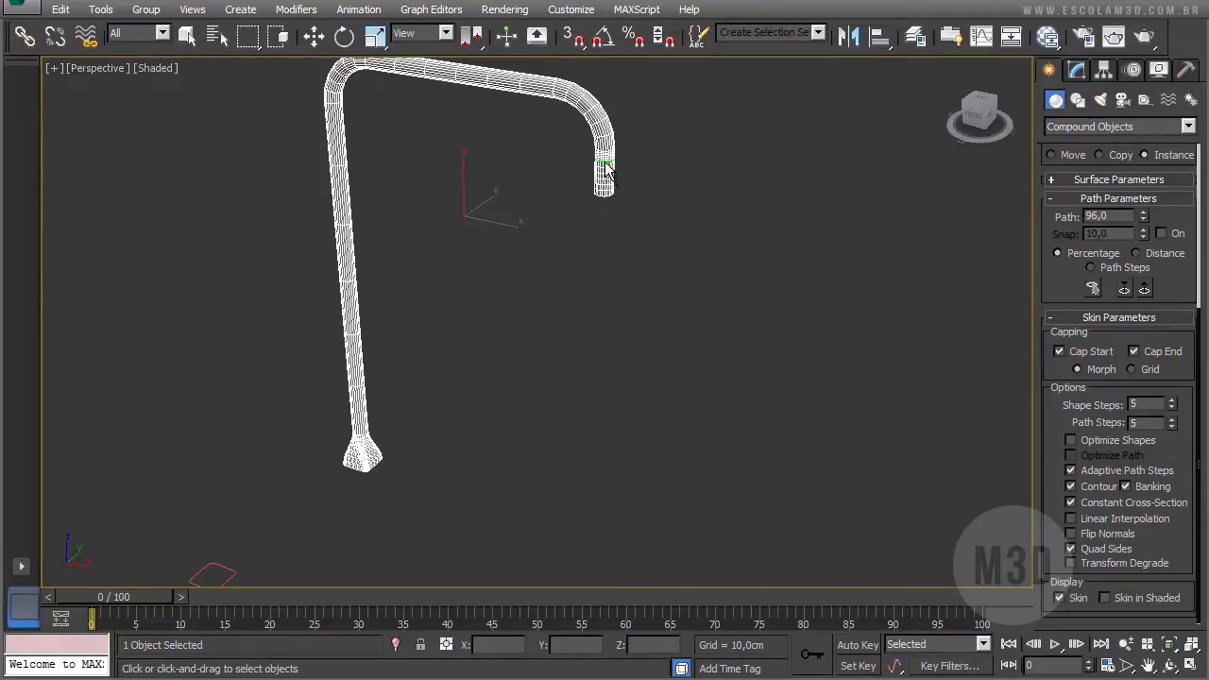
{"action": "key", "text": "ctrl"}
{"action": "key", "text": "ctrl"}
Step: Set the loft's path position to 100 percent, temporarily hiding the skin to check the position marker on the path
{"action": "left_click_drag", "start_coordinate": [1087, 216], "coordinate": [1103, 216]}
{"action": "type", "text": "1"}
{"action": "key", "text": "Return"}
{"action": "left_click", "coordinate": [1075, 601]}
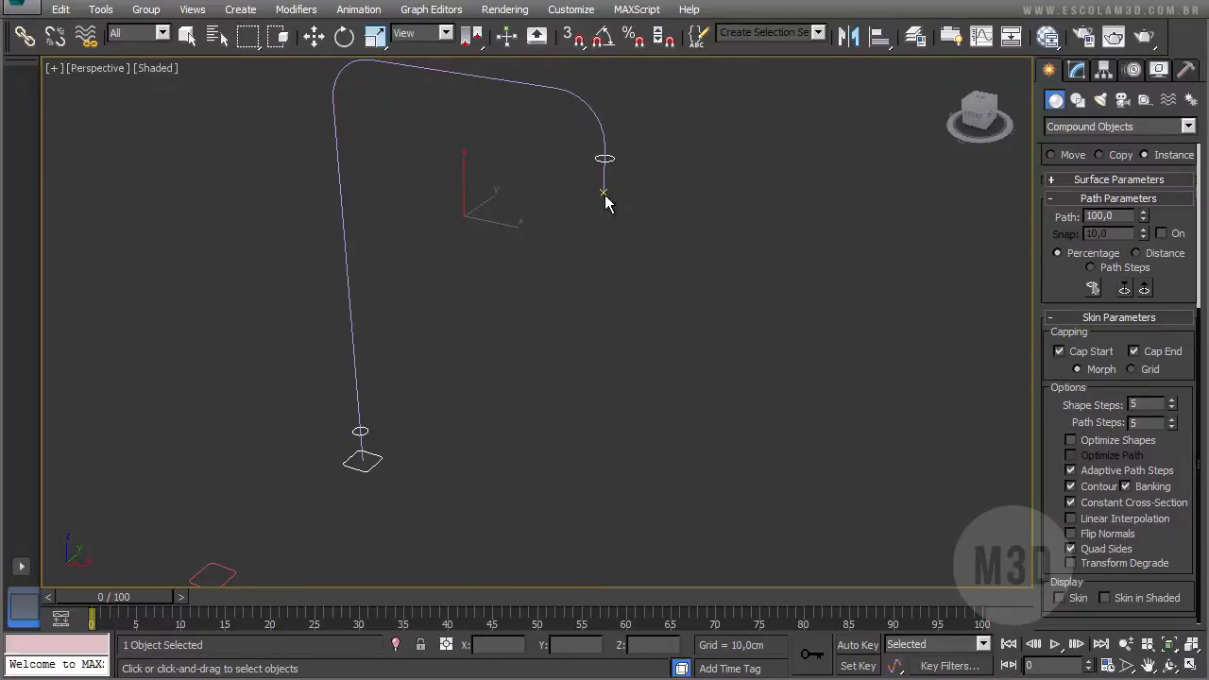
{"action": "left_click", "coordinate": [1059, 598]}
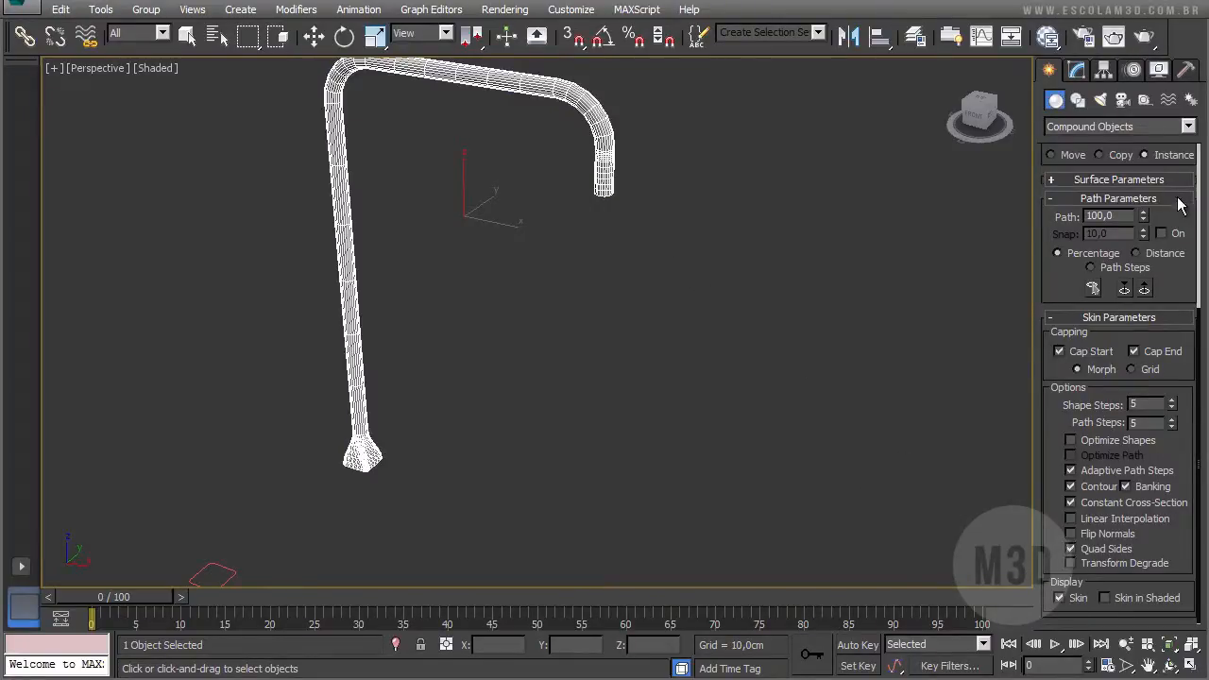
Step: Get the large circle as the loft's cross-section at the path's end to form the shower head
{"action": "left_click_drag", "start_coordinate": [1178, 219], "coordinate": [1180, 284]}
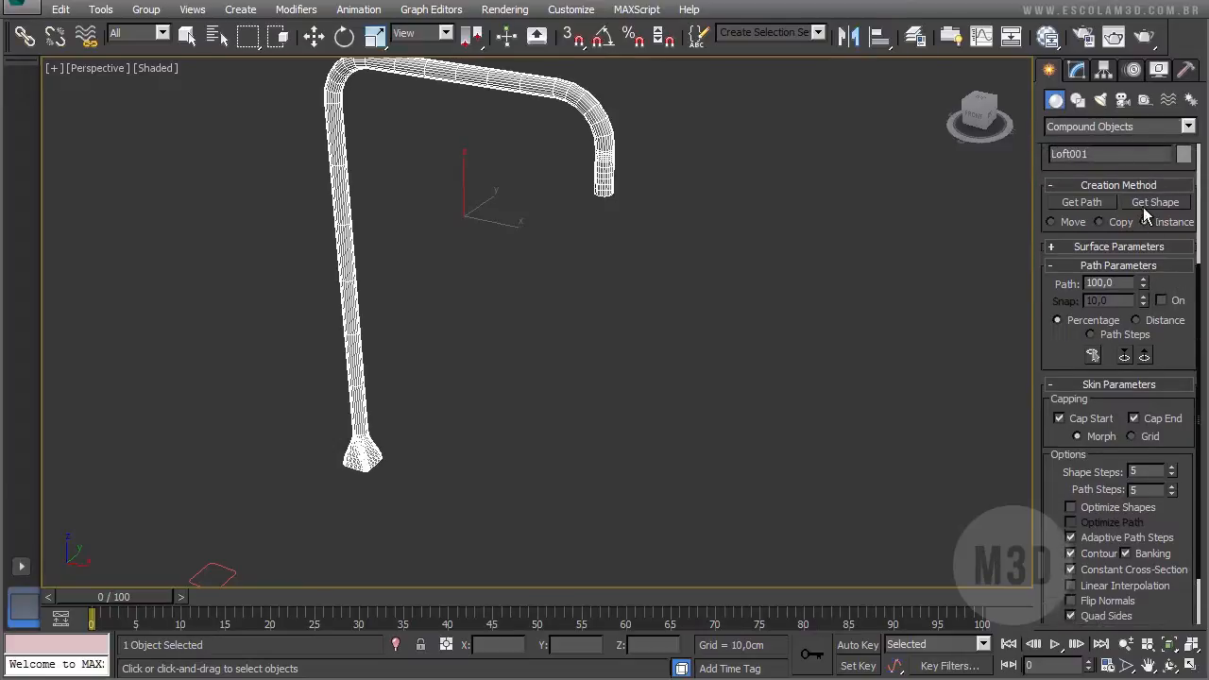
{"action": "left_click", "coordinate": [1141, 204]}
{"action": "middle_click_drag", "start_coordinate": [514, 519], "coordinate": [489, 489]}
{"action": "left_click", "coordinate": [404, 563]}
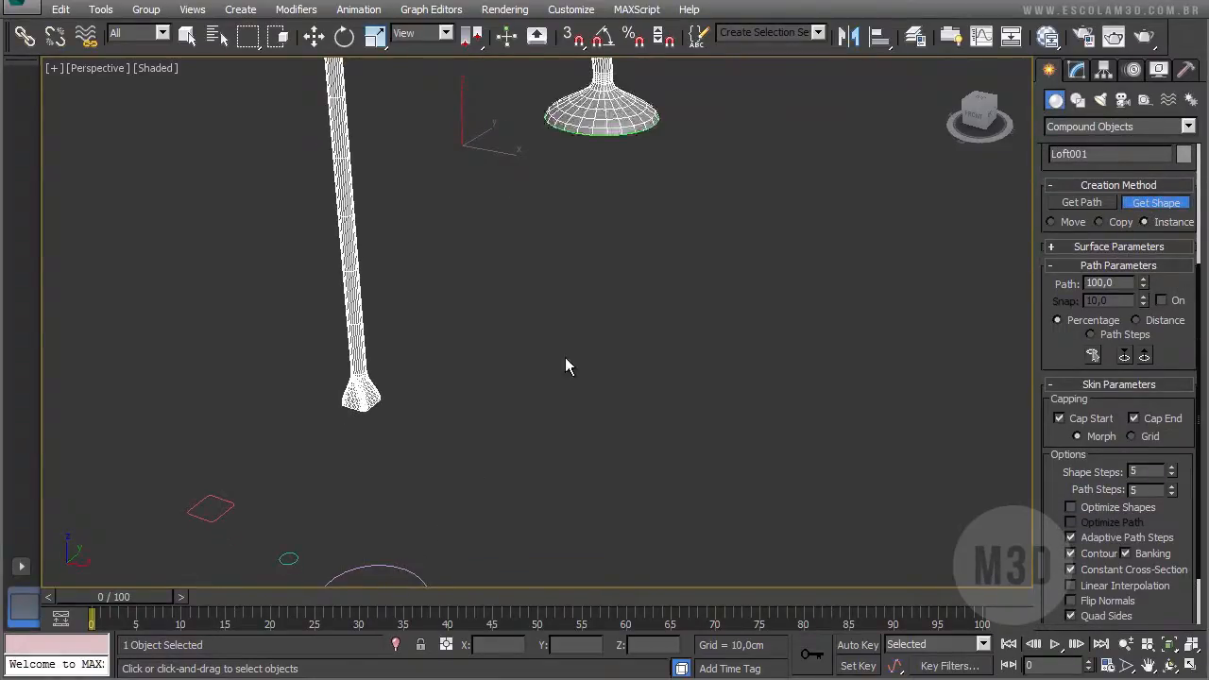
{"action": "middle_click_drag", "start_coordinate": [604, 256], "coordinate": [582, 280]}
{"action": "scroll", "coordinate": [634, 262], "scroll_direction": "down", "scroll_amount": 3}
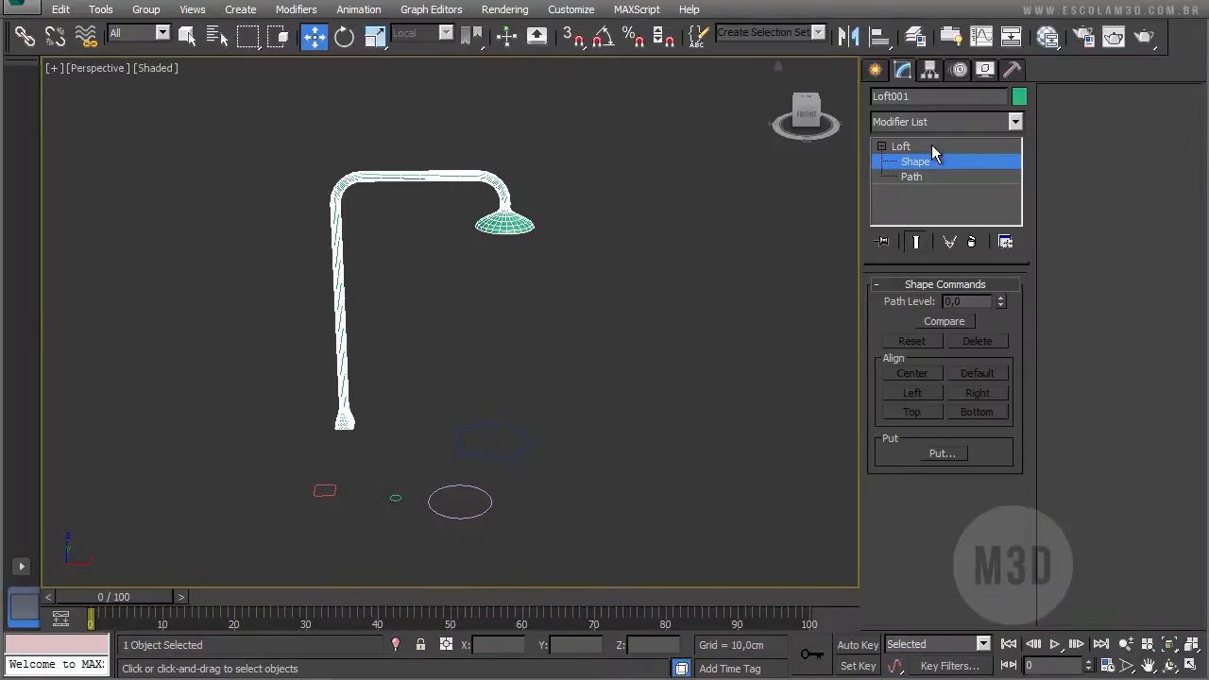
Step: Leave the loft's Shape sub-object level and return to the main Loft level
{"action": "left_click", "coordinate": [931, 145]}
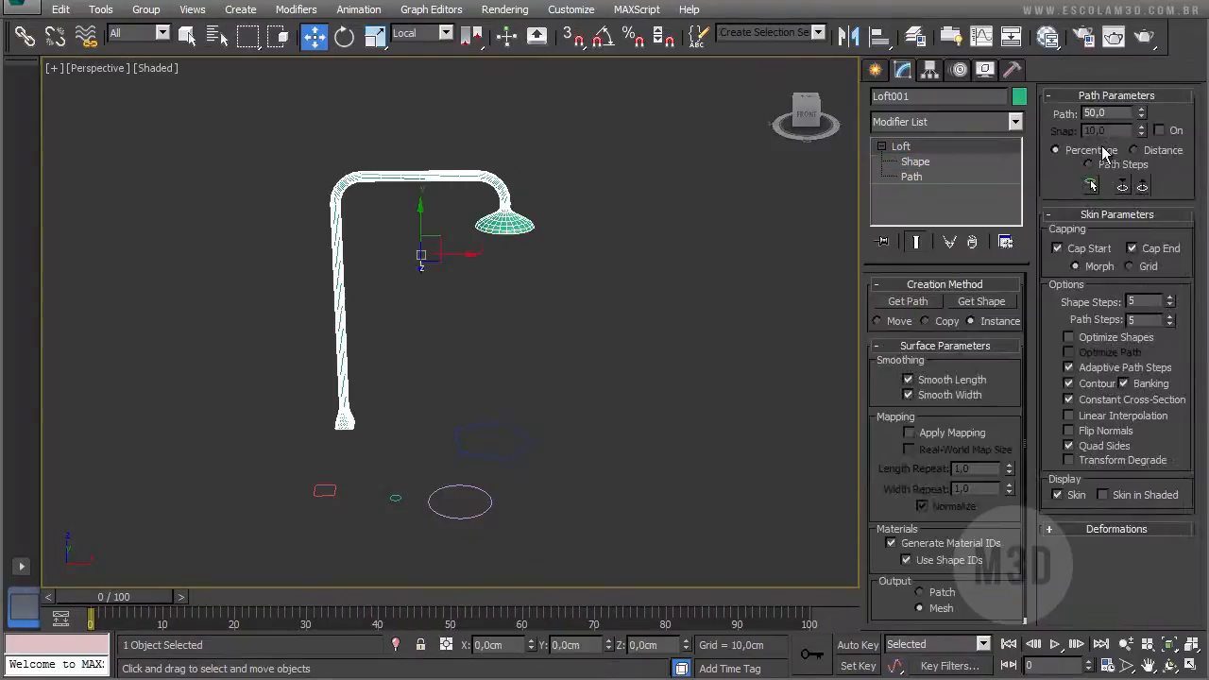